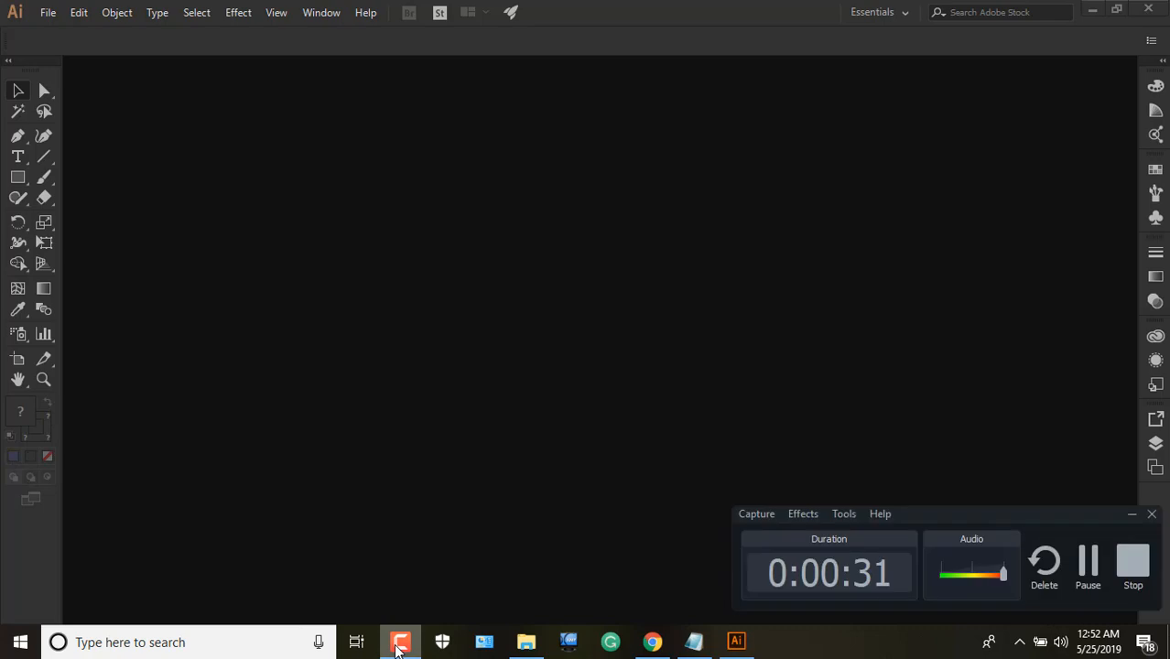
Step: Open the file Live class banner.ai from the Live class banner folder
{"action": "left_click", "coordinate": [397, 647]}
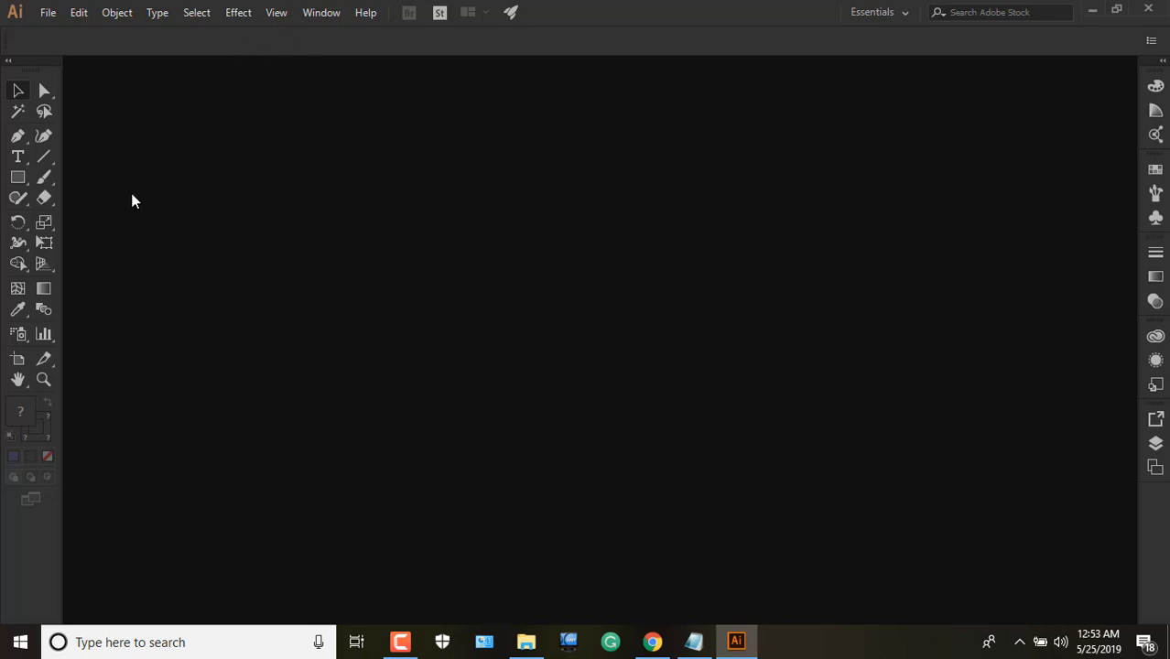
{"action": "left_click", "coordinate": [41, 15]}
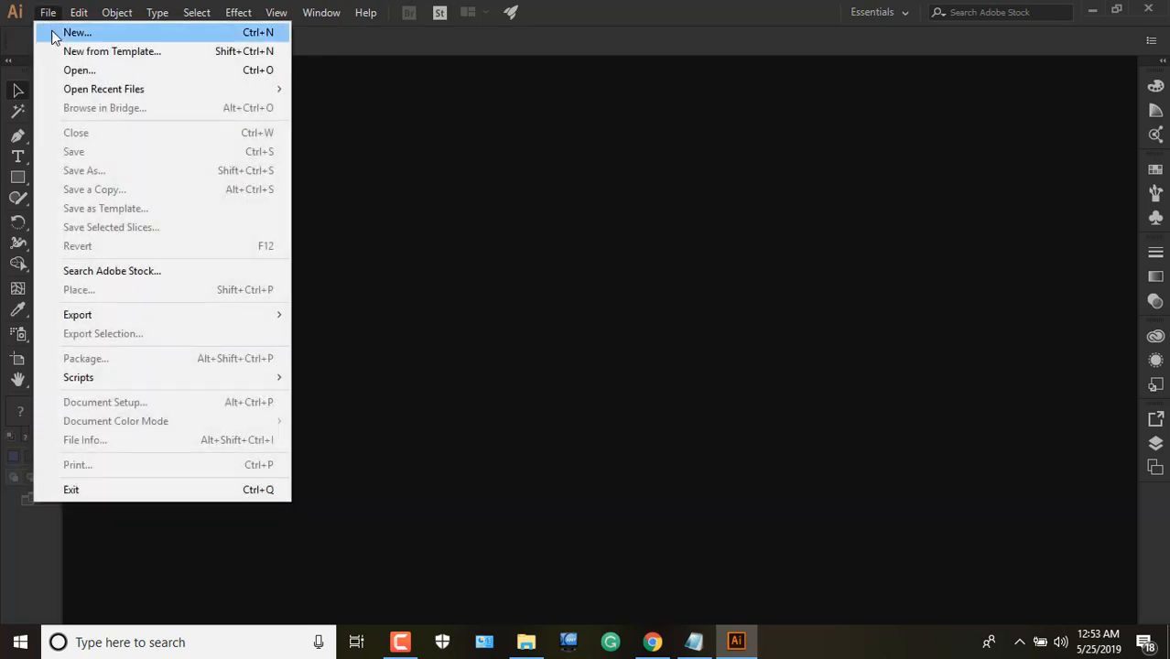
{"action": "left_click", "coordinate": [69, 78]}
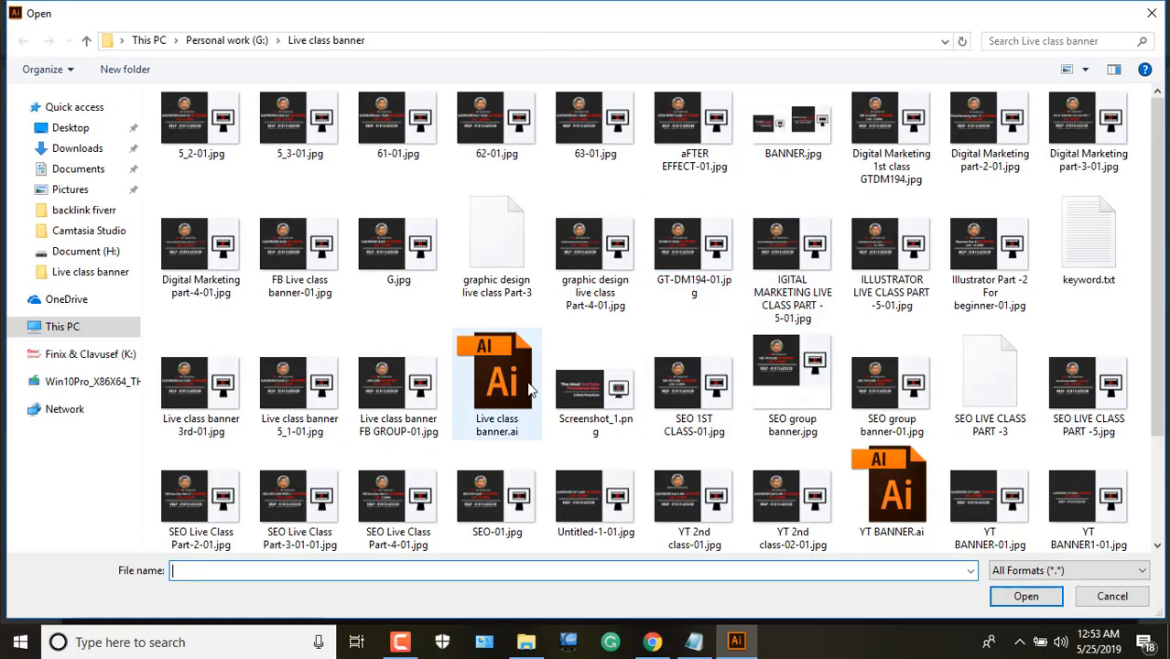
{"action": "double_click", "coordinate": [528, 385]}
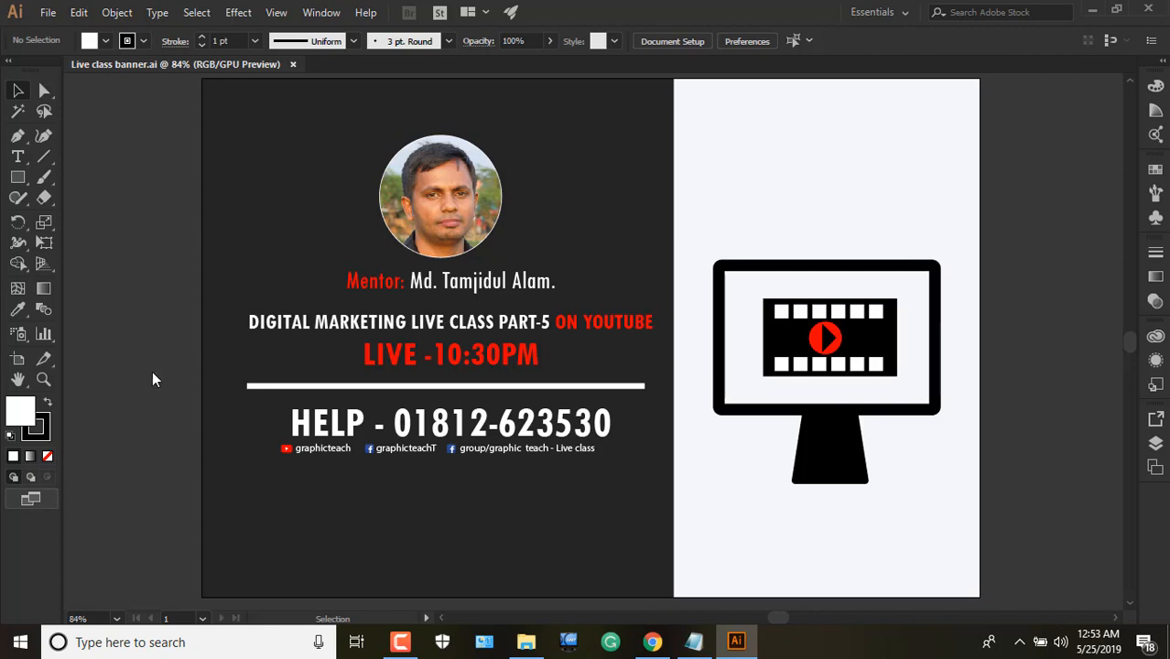
{"action": "left_click_drag", "start_coordinate": [148, 159], "coordinate": [948, 412]}
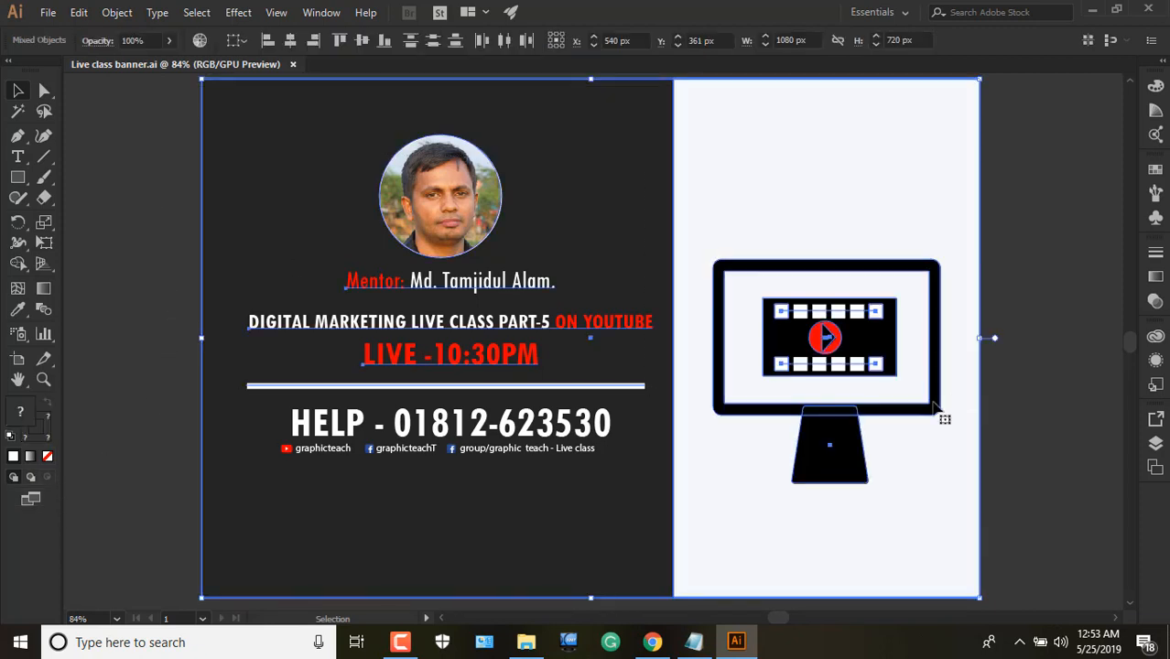
{"action": "left_click", "coordinate": [175, 275]}
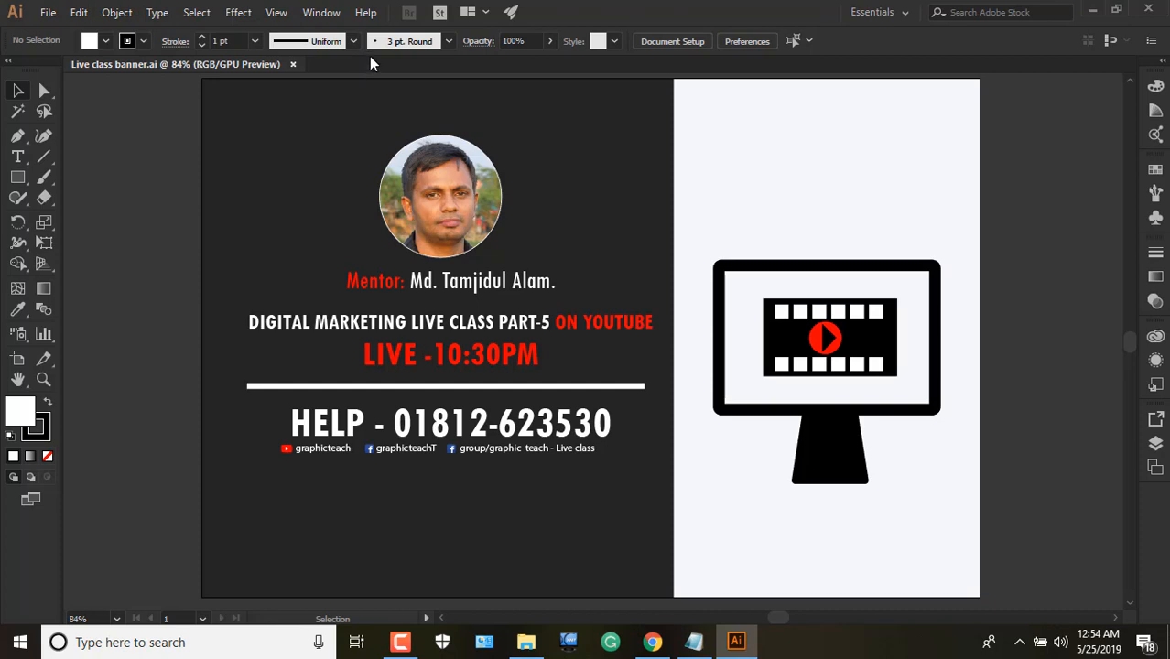
Step: Review the available file, editing, object, type and view commands without applying any of them
{"action": "left_click", "coordinate": [47, 13]}
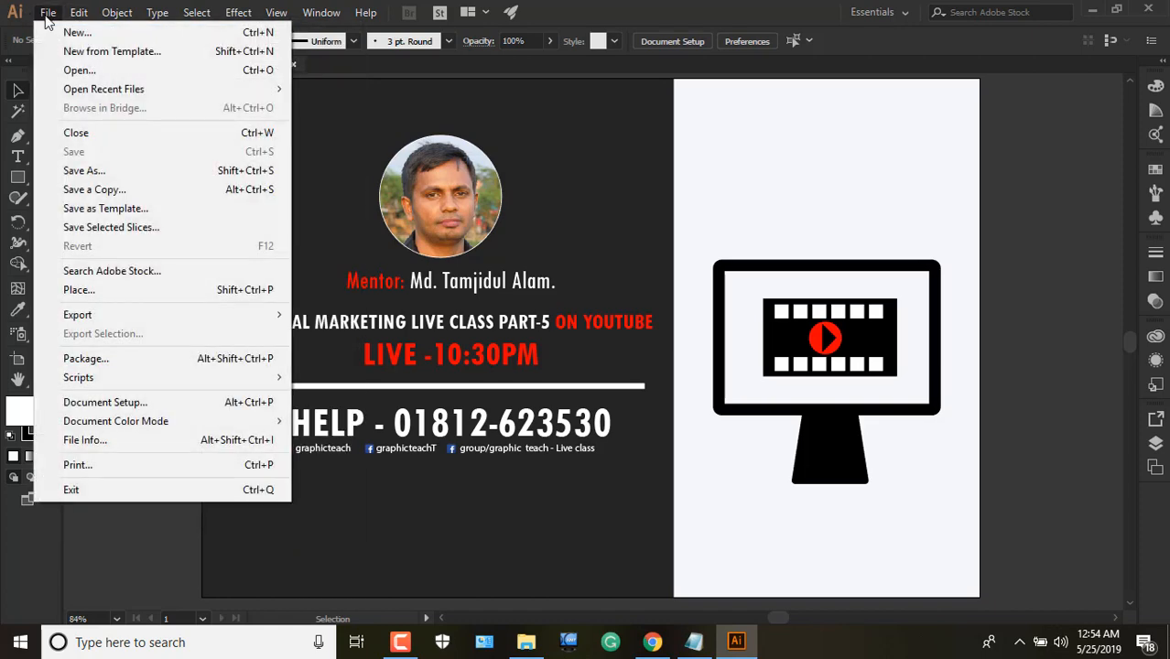
{"action": "mouse_move", "coordinate": [73, 14]}
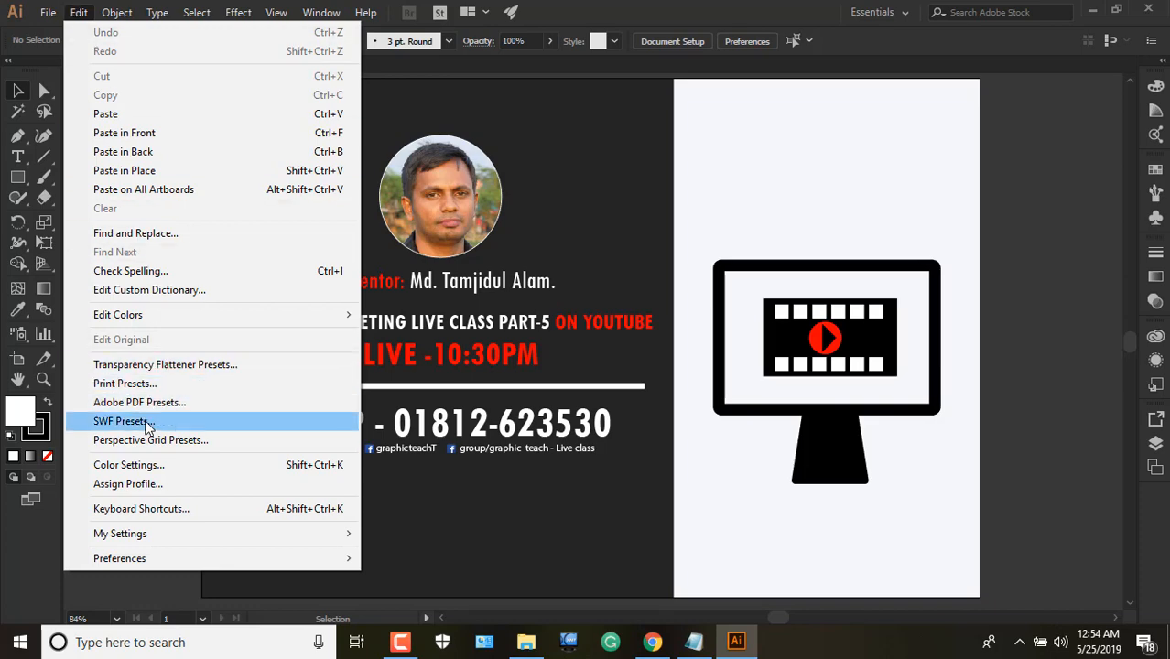
{"action": "left_click", "coordinate": [119, 13]}
{"action": "left_click", "coordinate": [118, 13]}
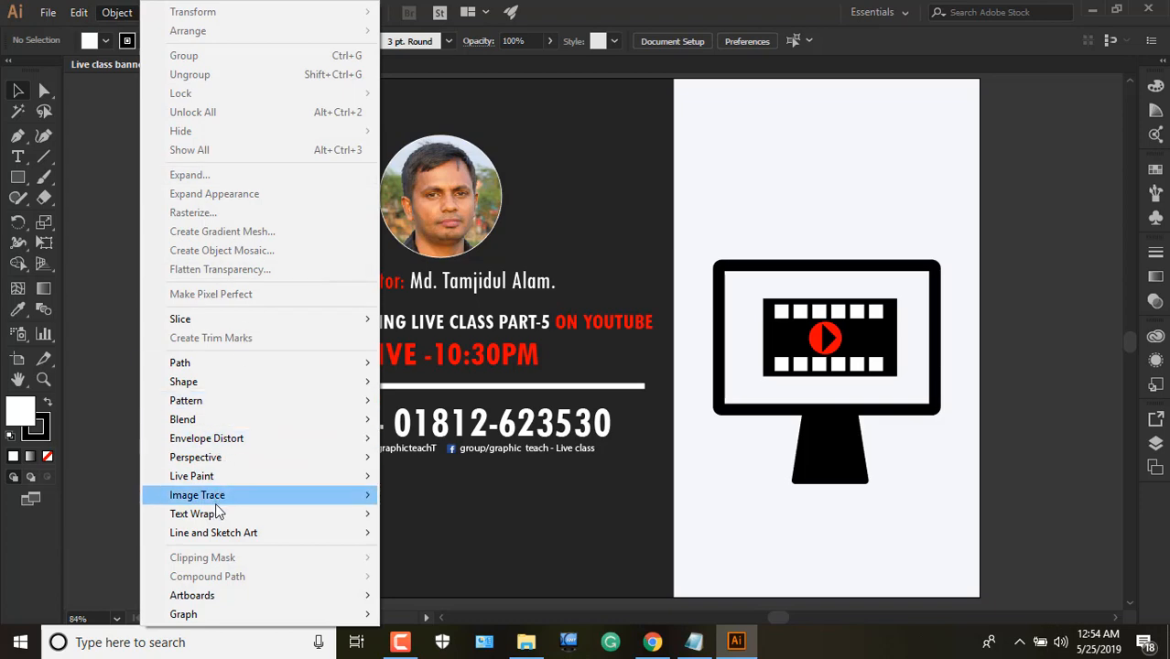
{"action": "left_click", "coordinate": [121, 11]}
{"action": "left_click", "coordinate": [164, 12]}
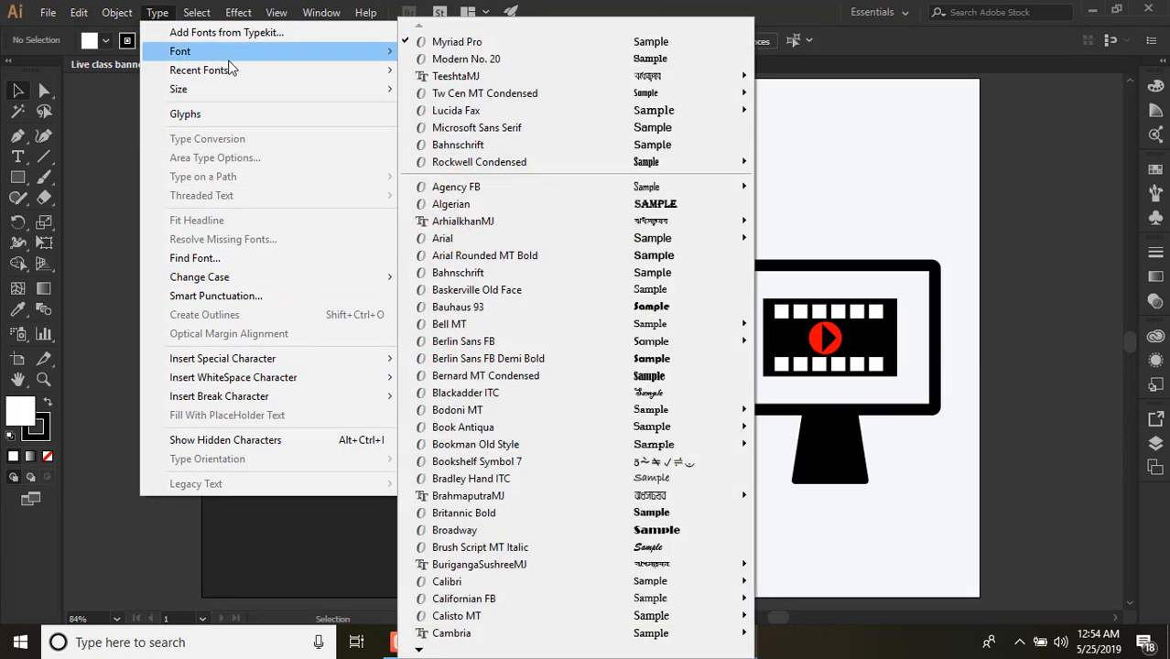
{"action": "mouse_move", "coordinate": [348, 91]}
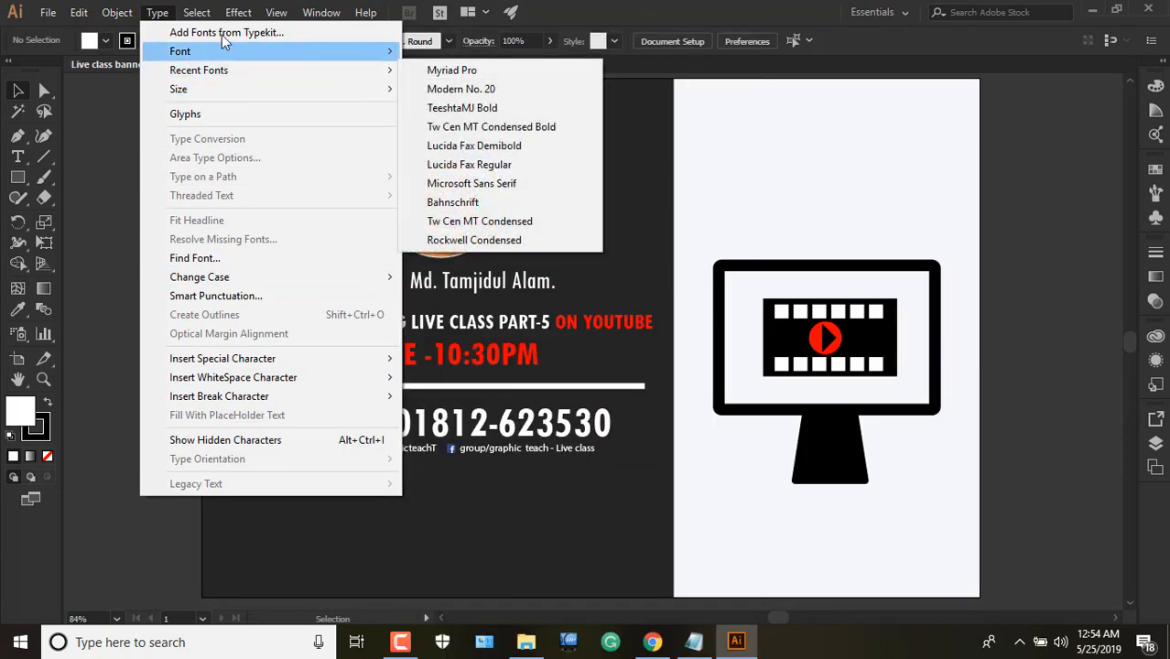
{"action": "mouse_move", "coordinate": [203, 13]}
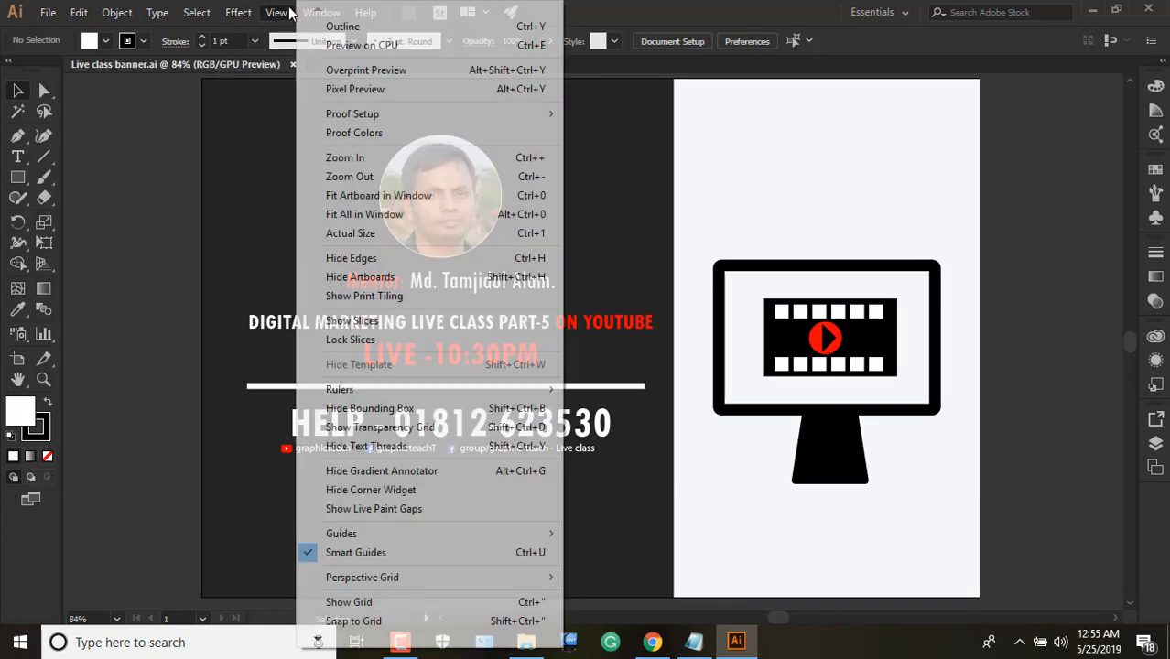
{"action": "left_click", "coordinate": [661, 9]}
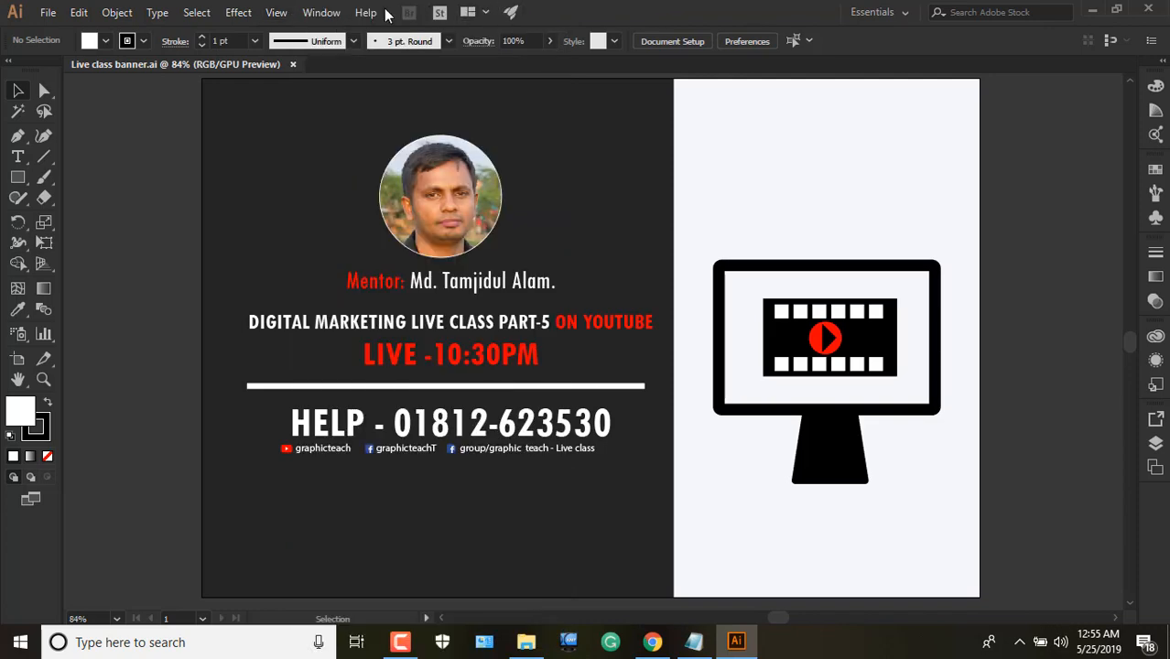
{"action": "left_click", "coordinate": [285, 14]}
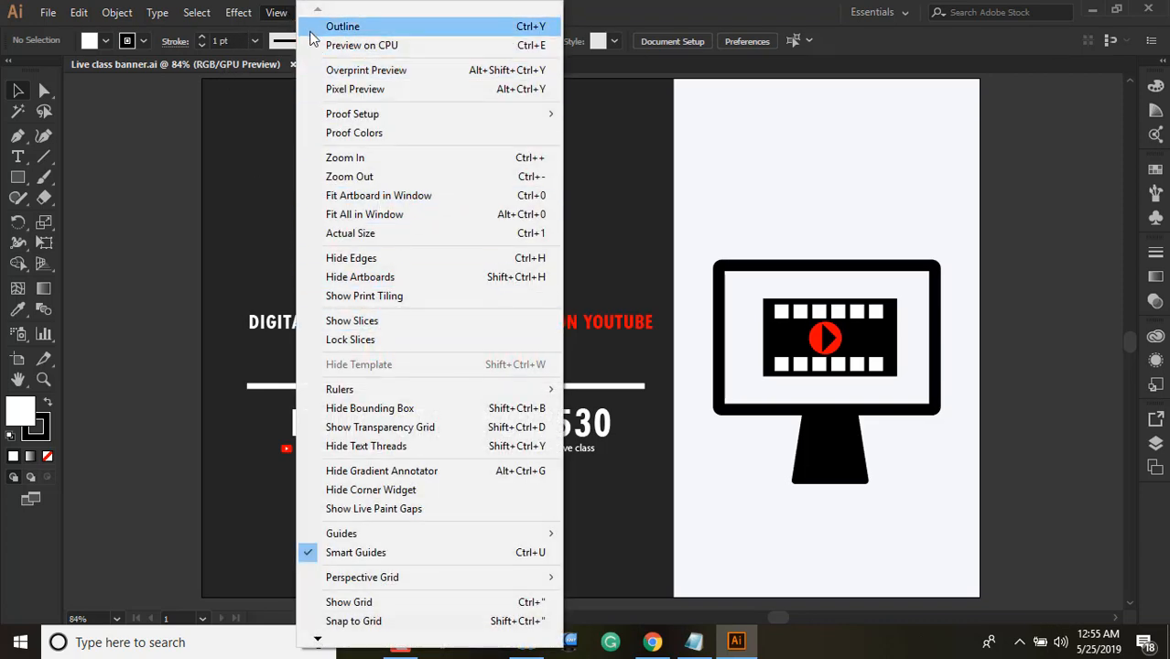
{"action": "left_click", "coordinate": [645, 14]}
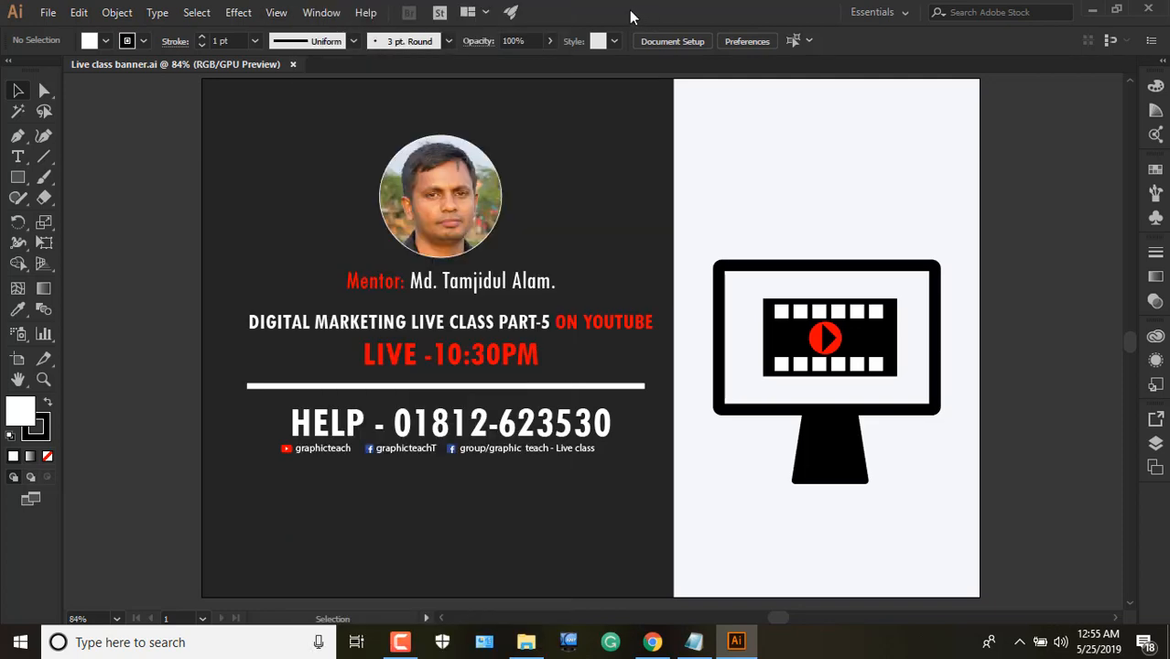
Step: Show the Align panel, and close it again
{"action": "left_click", "coordinate": [321, 12]}
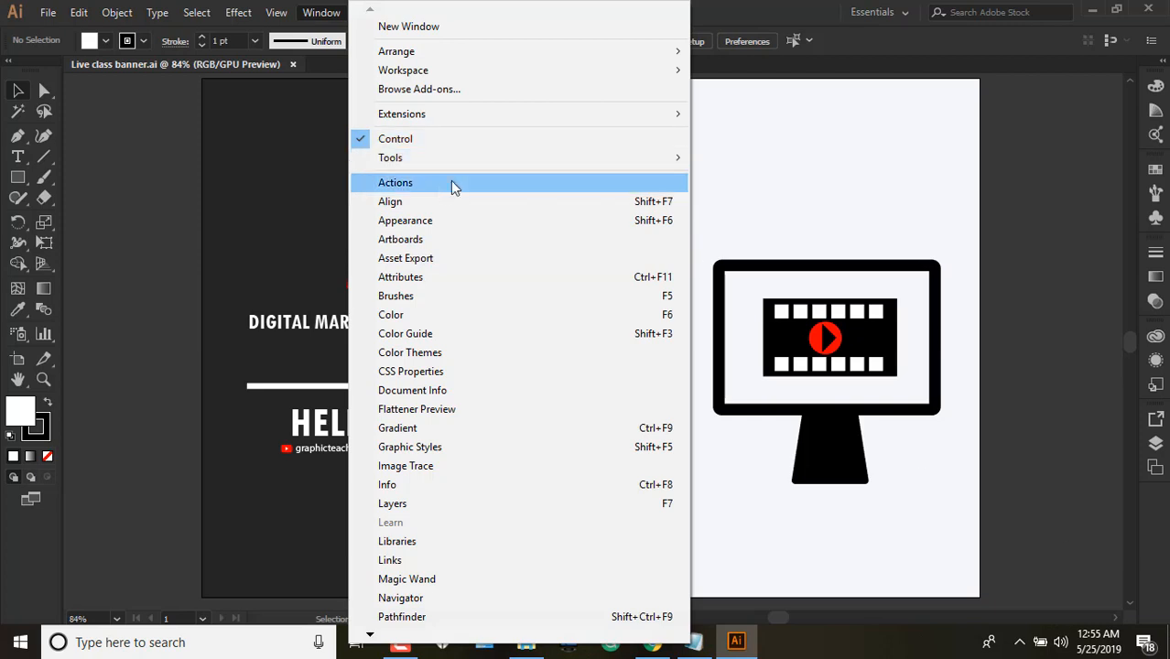
{"action": "left_click", "coordinate": [403, 203]}
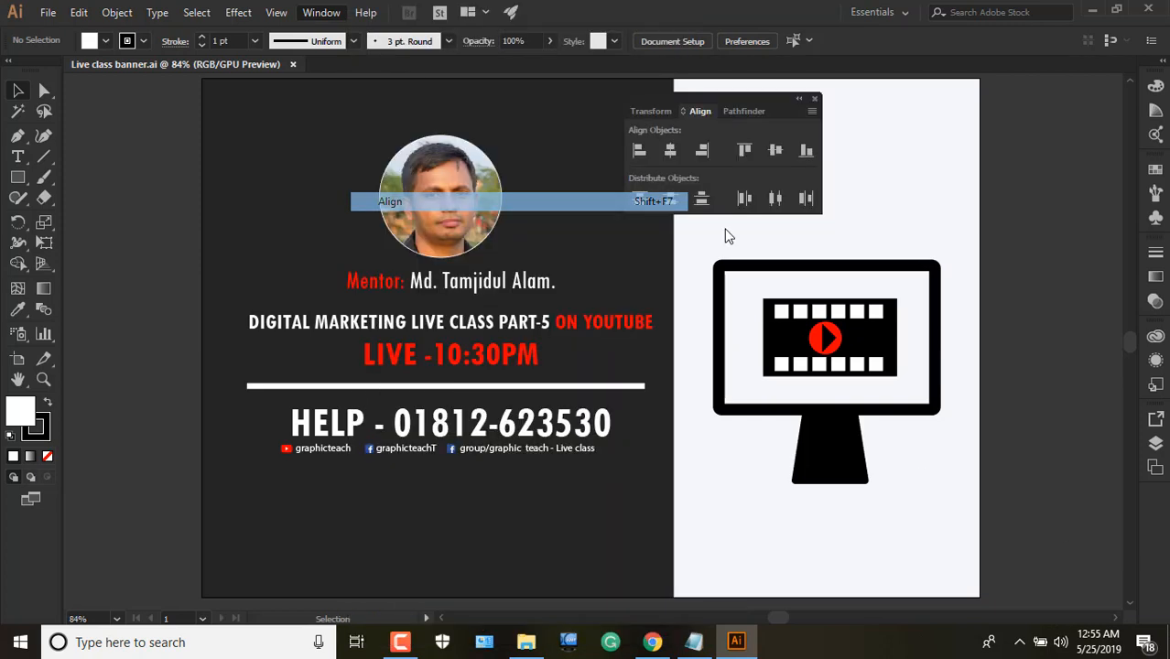
{"action": "left_click", "coordinate": [815, 99]}
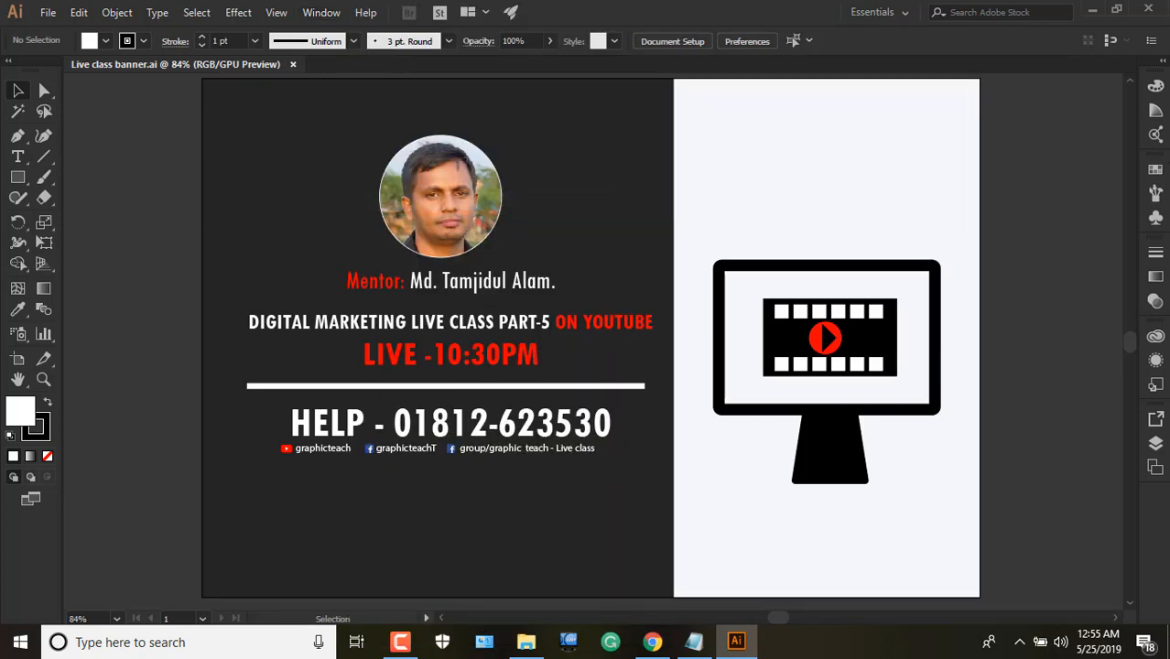
Step: Review the list of available panels, the help commands and the document arrangement layouts
{"action": "left_click", "coordinate": [321, 13]}
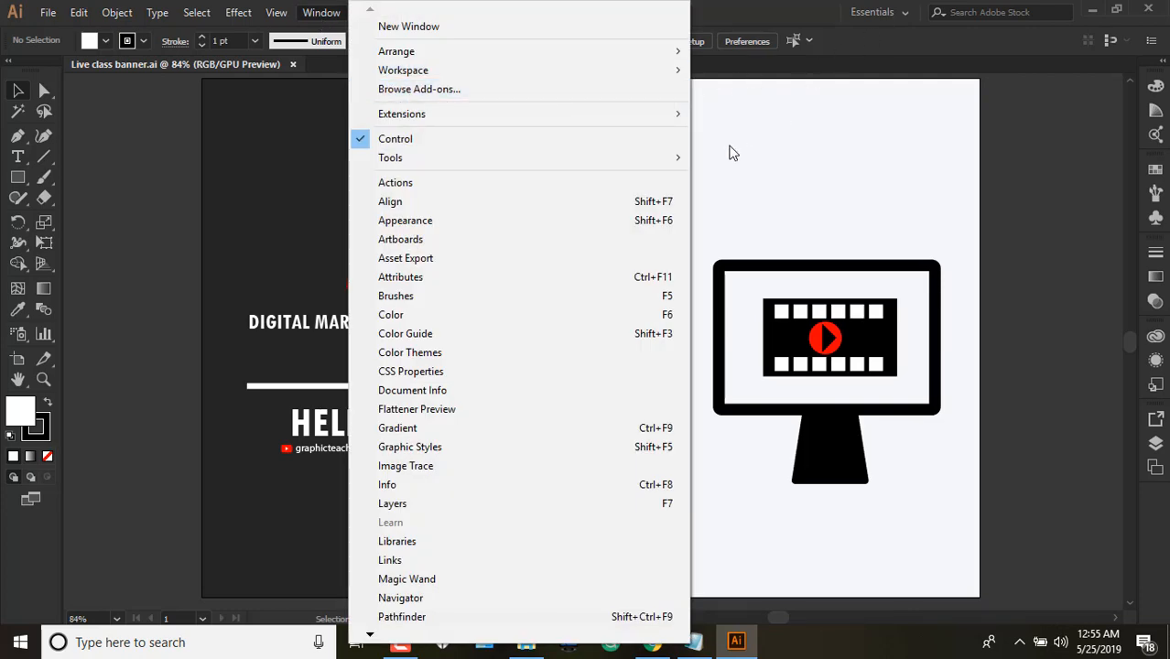
{"action": "left_click", "coordinate": [789, 13]}
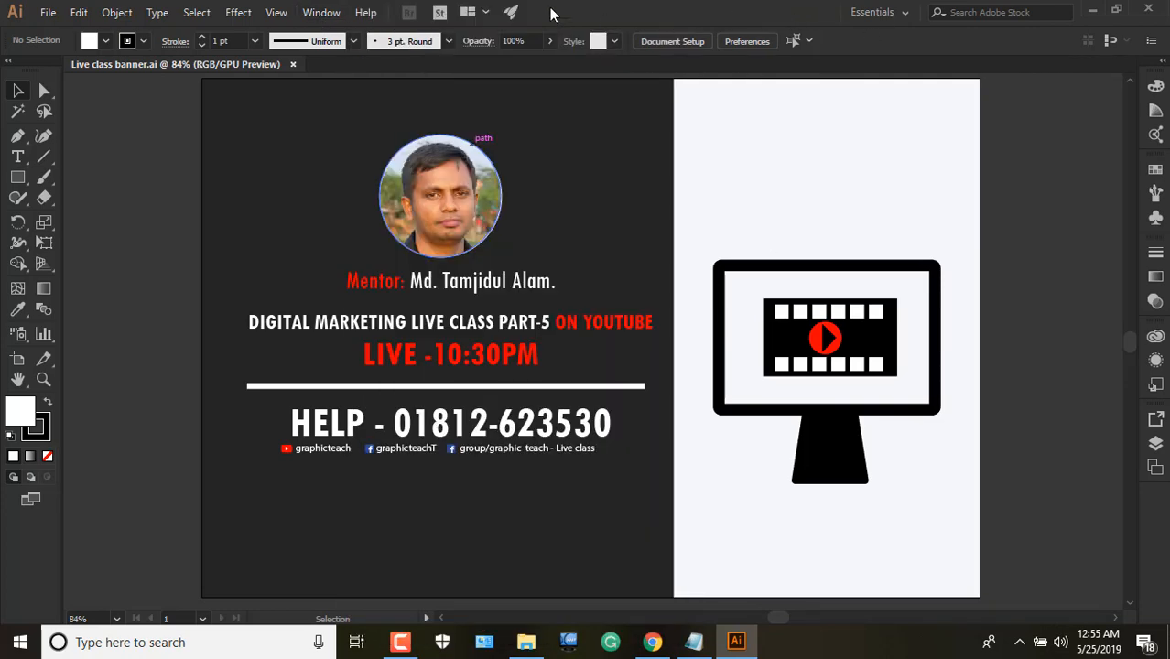
{"action": "left_click", "coordinate": [371, 13]}
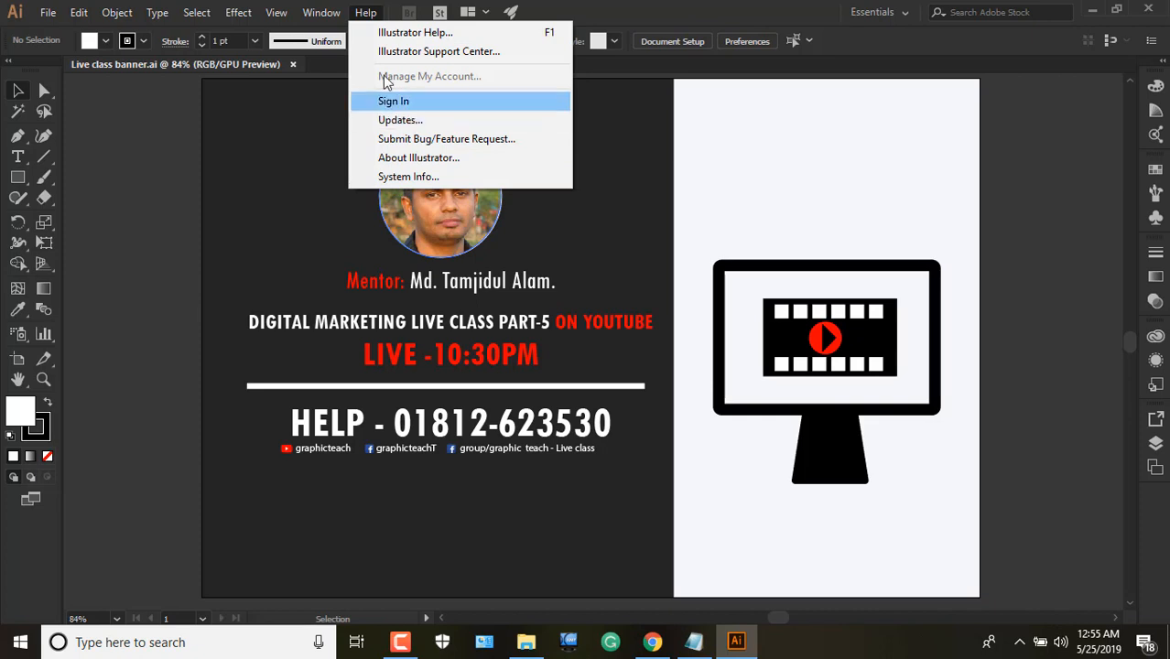
{"action": "left_click", "coordinate": [601, 5]}
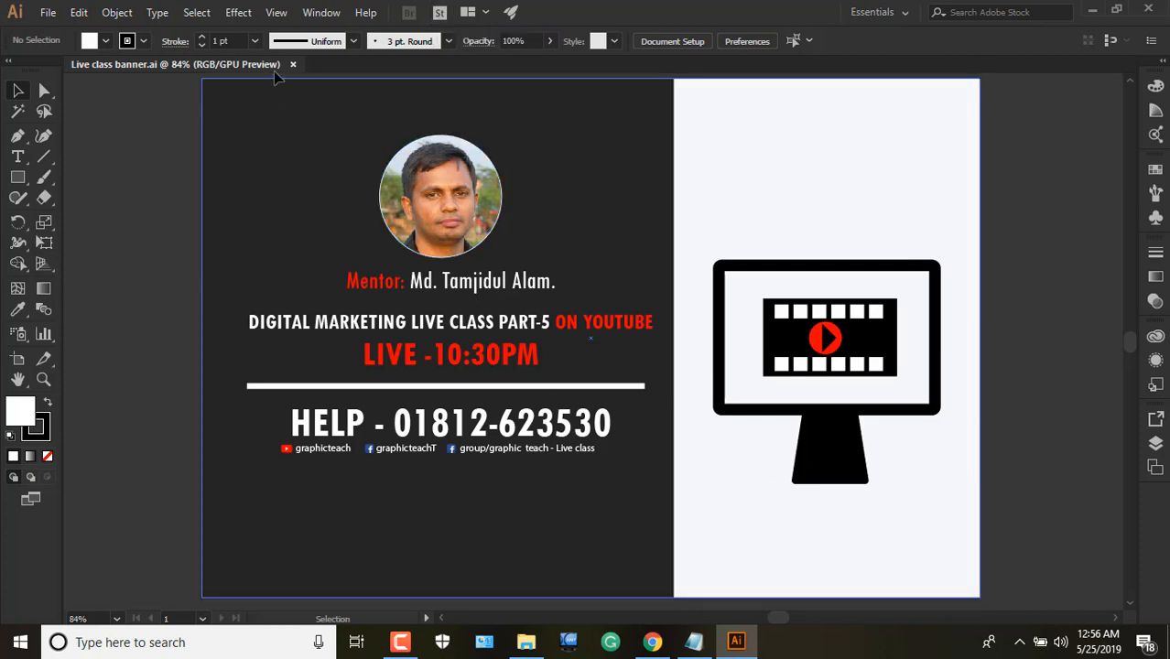
{"action": "left_click", "coordinate": [486, 17]}
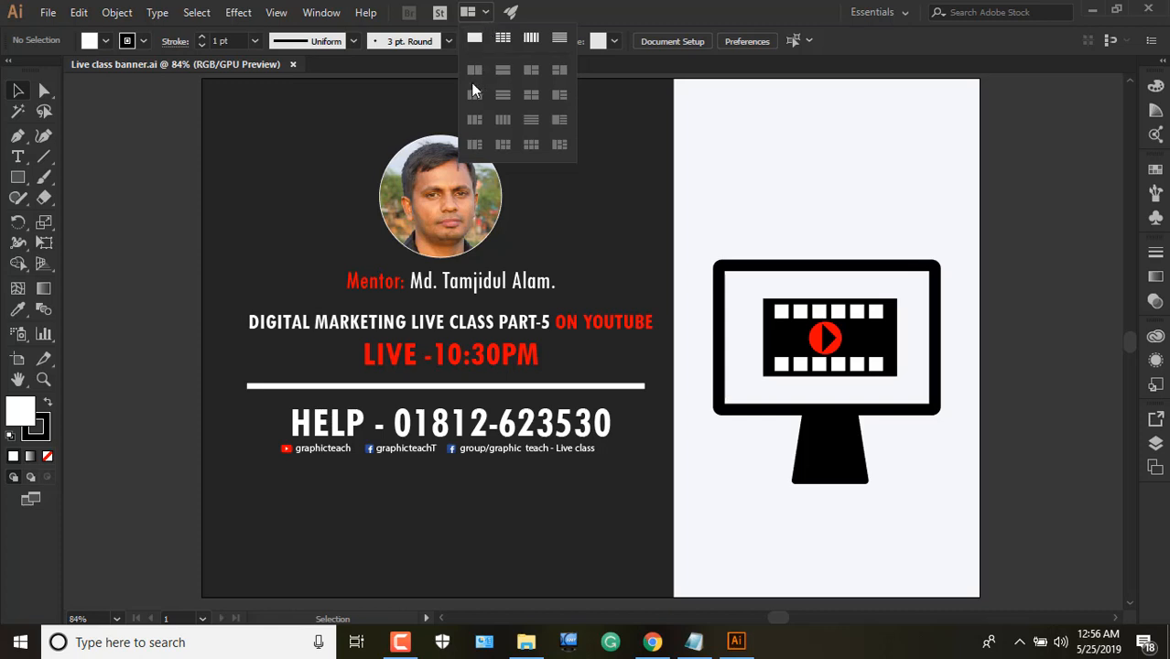
{"action": "left_click", "coordinate": [223, 60]}
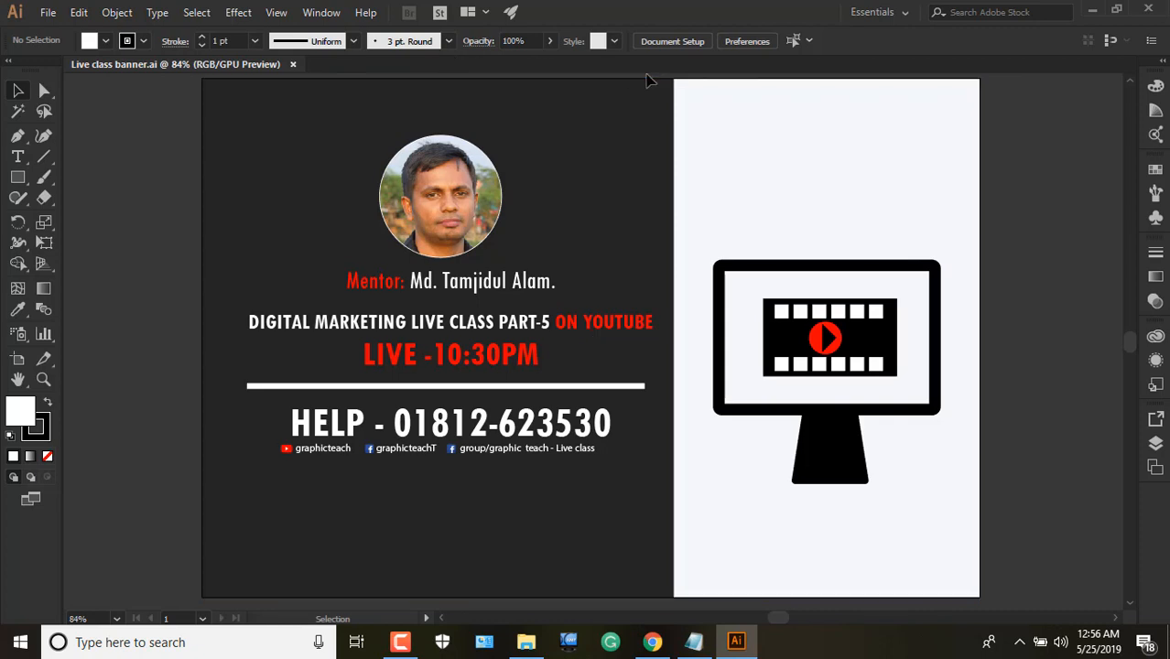
{"action": "left_click", "coordinate": [483, 17]}
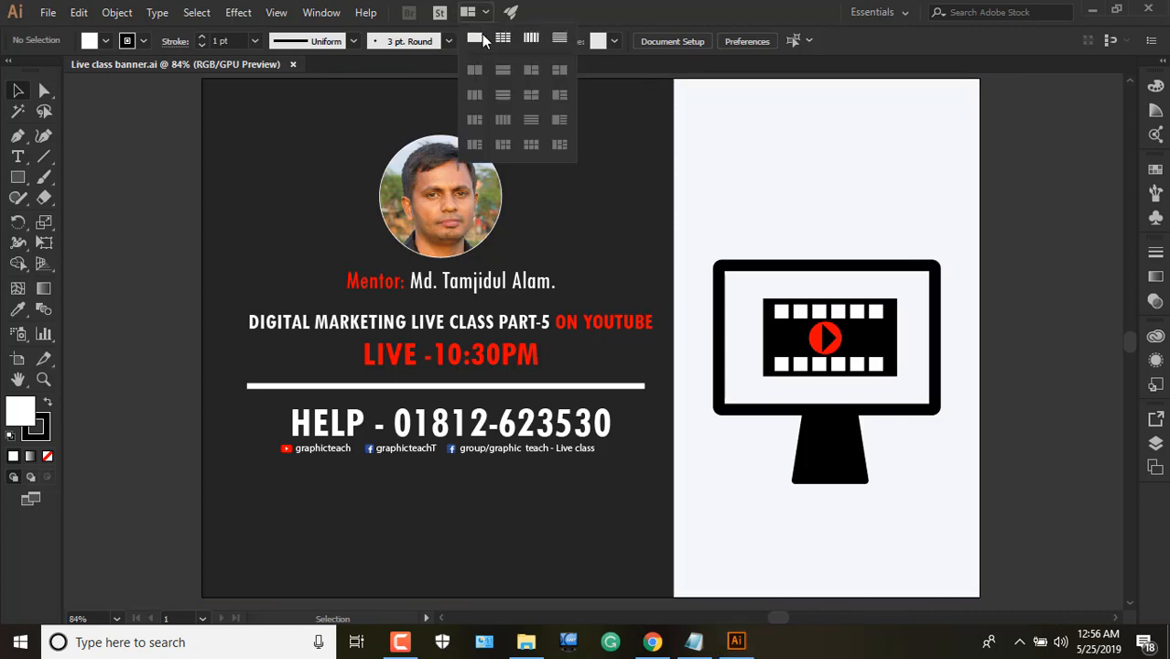
{"action": "left_click", "coordinate": [479, 46]}
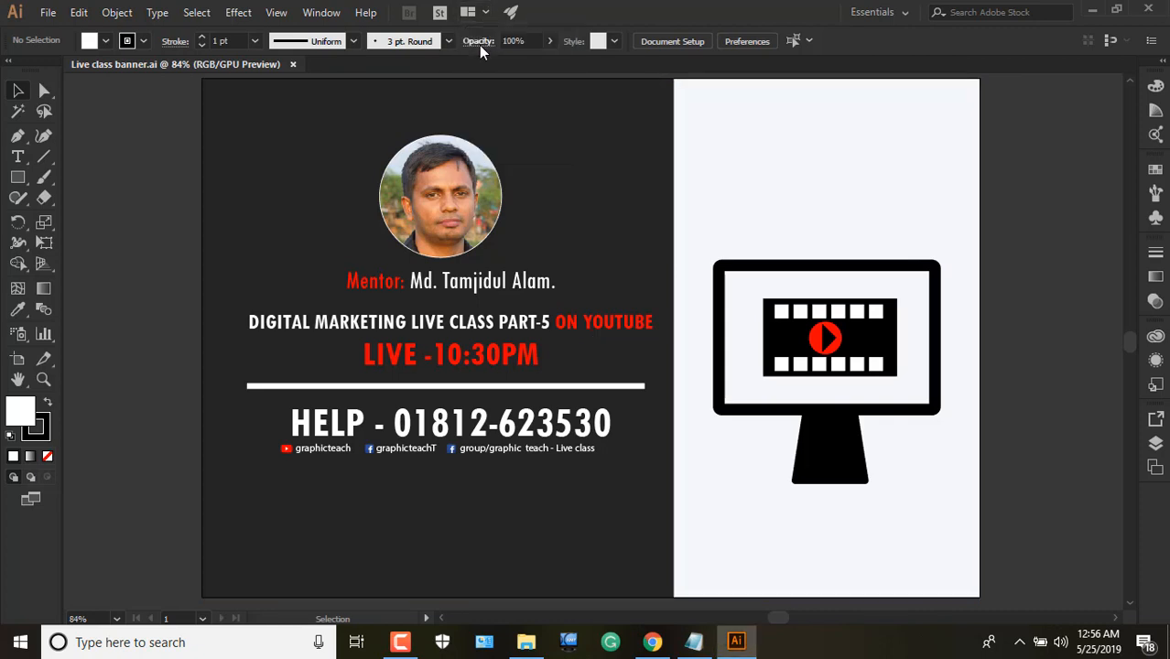
Step: Open 62-01.jpg from the Live class banner folder as a second document, and switch between the two documents
{"action": "left_click", "coordinate": [49, 13]}
{"action": "left_click", "coordinate": [95, 80]}
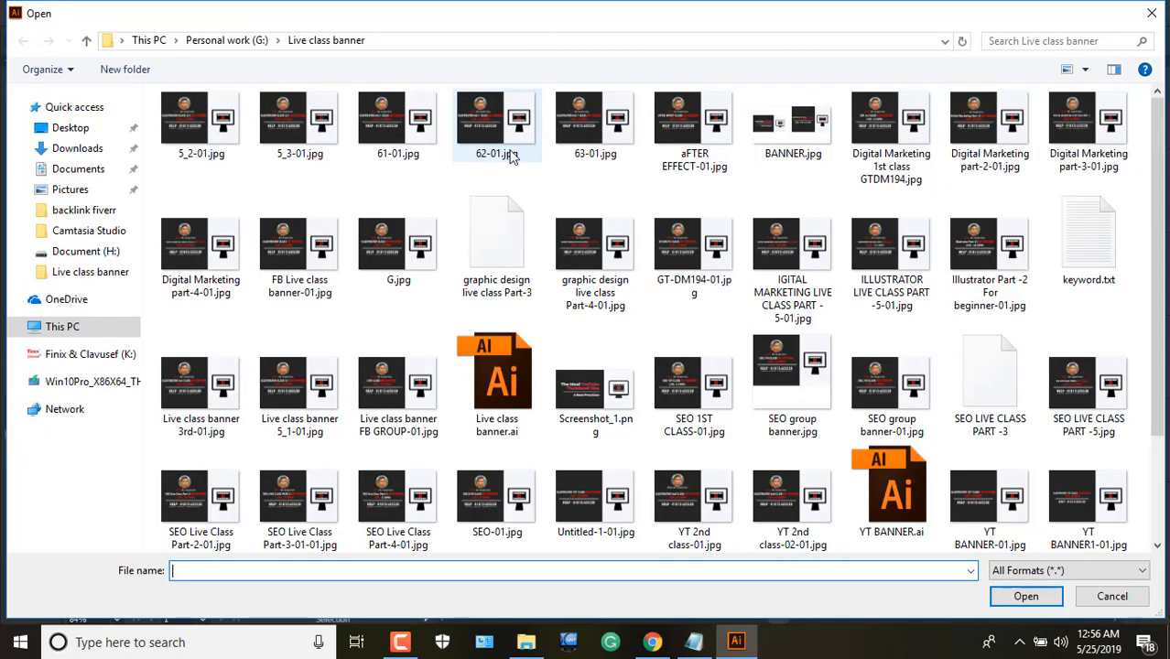
{"action": "double_click", "coordinate": [510, 137]}
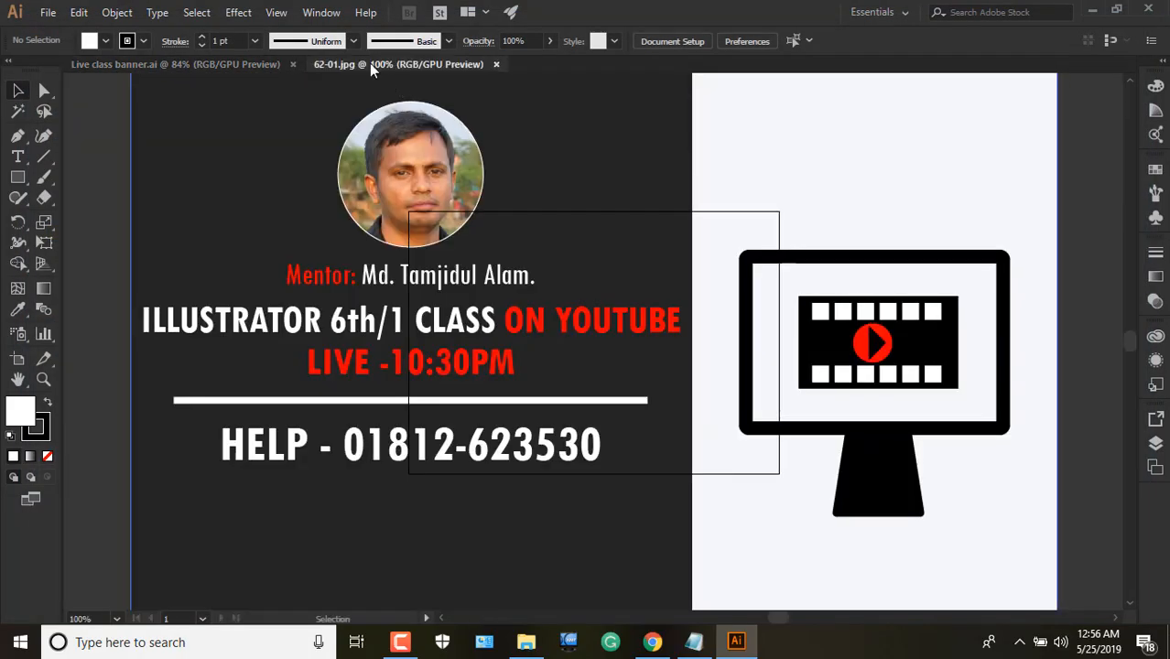
{"action": "left_click", "coordinate": [241, 65]}
{"action": "left_click", "coordinate": [363, 66]}
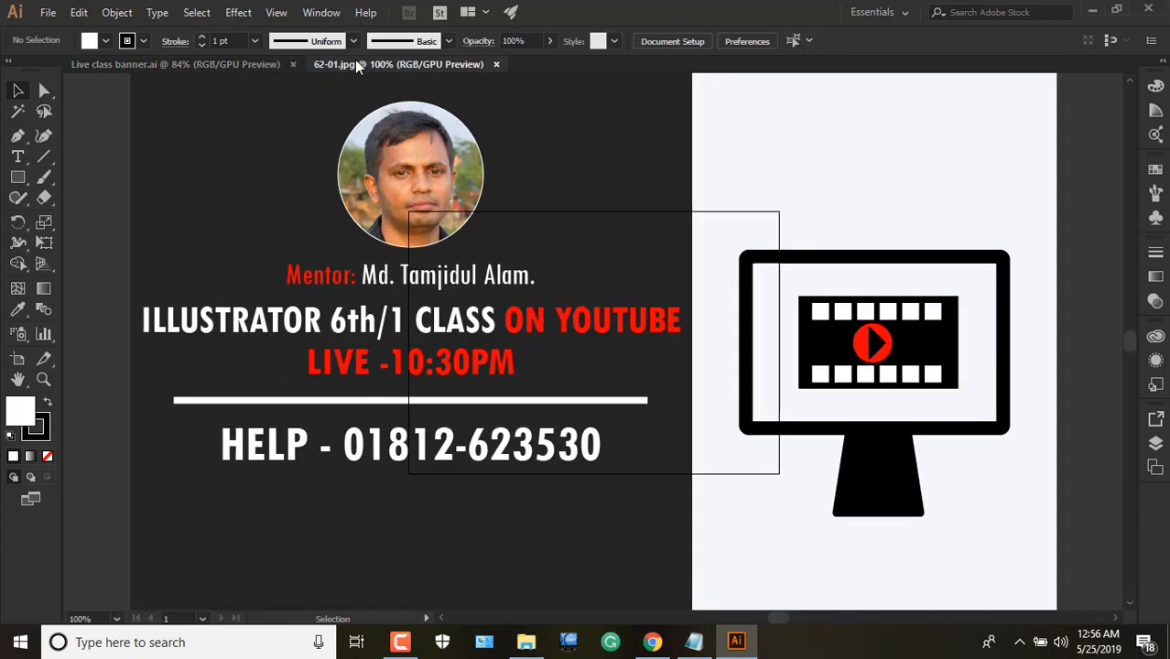
Step: Arrange 62-01.jpg and Live class banner.ai side by side in a two-column layout
{"action": "left_click", "coordinate": [481, 14]}
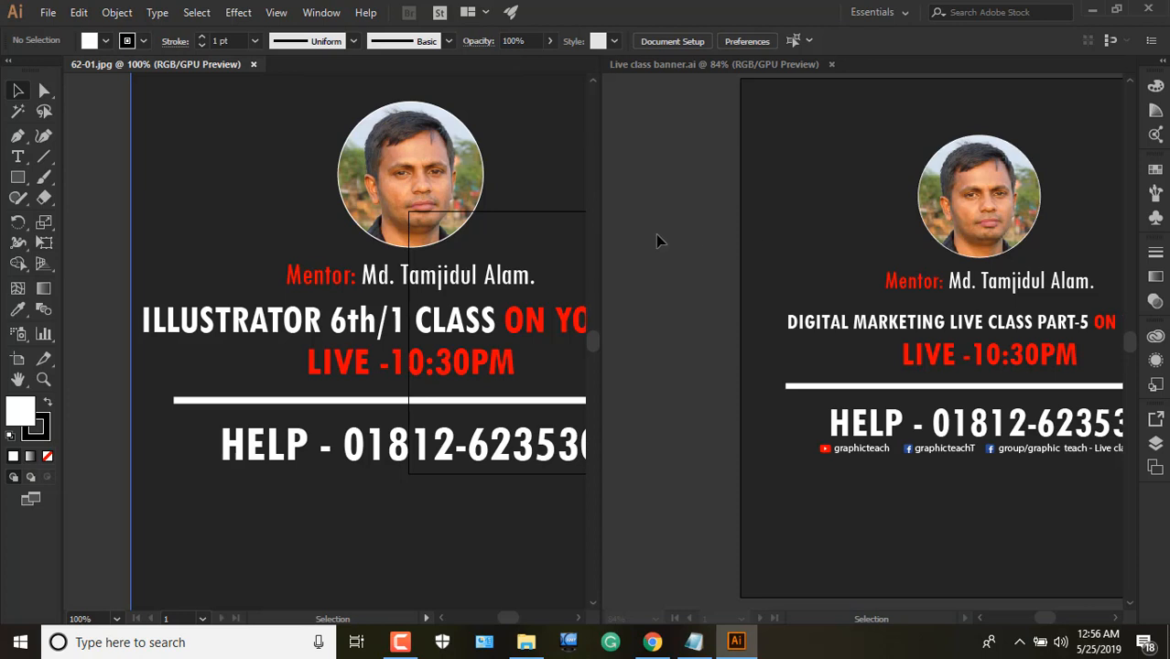
{"action": "left_click", "coordinate": [861, 240]}
{"action": "left_click", "coordinate": [437, 179]}
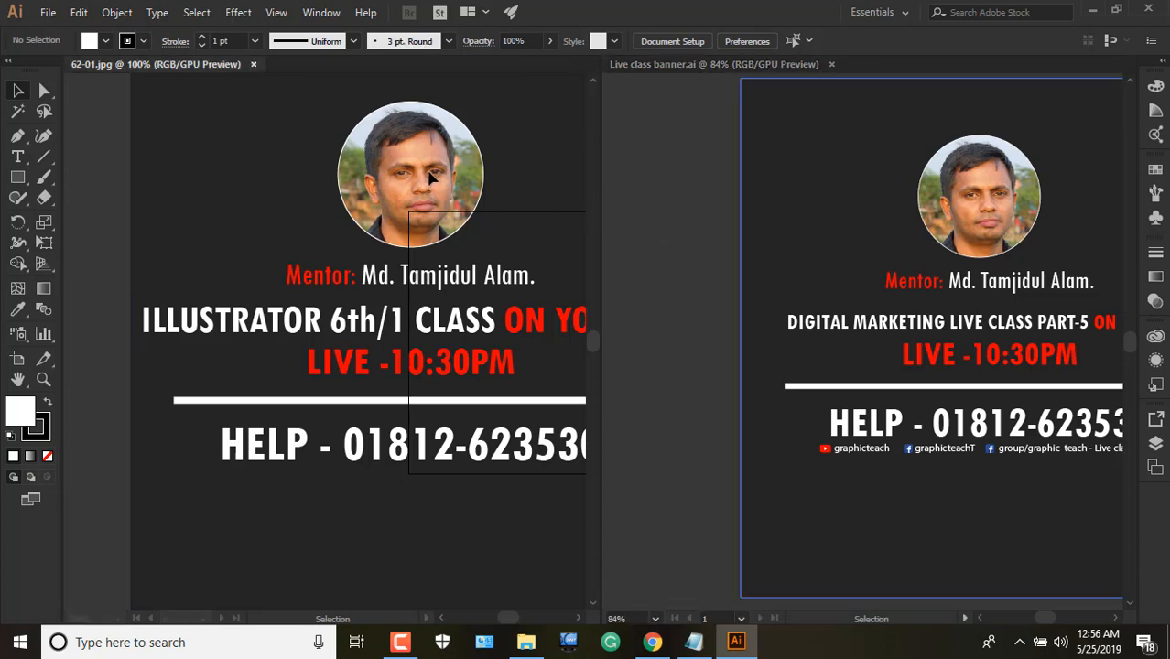
{"action": "left_click", "coordinate": [915, 207]}
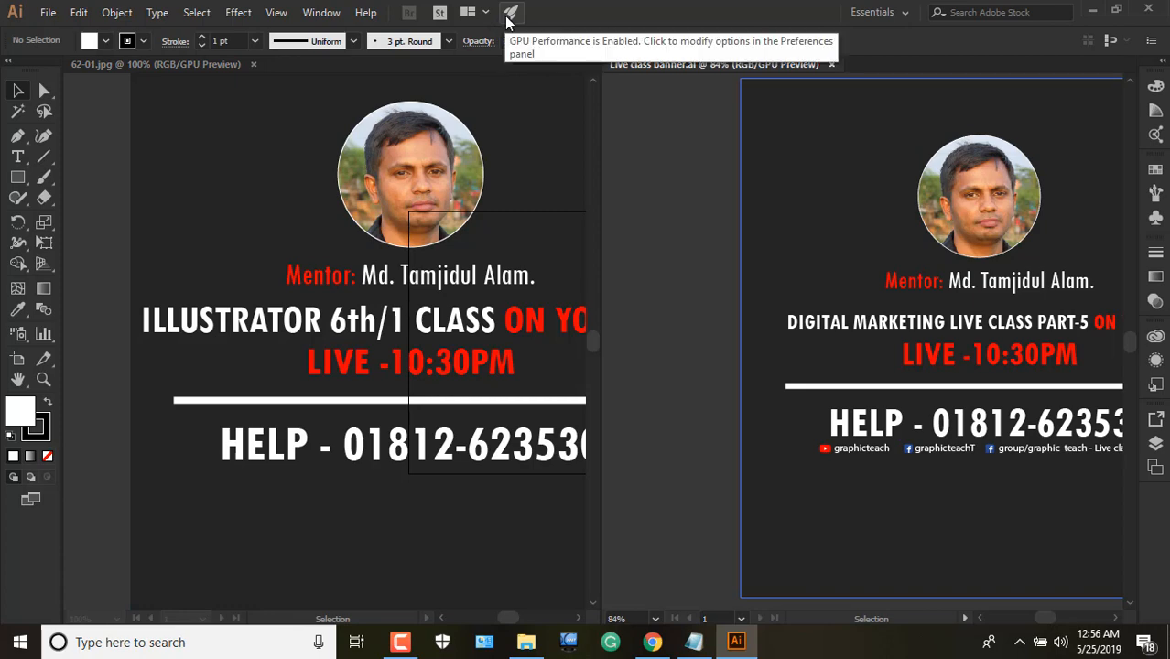
Step: Examine the GPU Performance preferences, and leave them without changing anything
{"action": "left_click", "coordinate": [509, 15]}
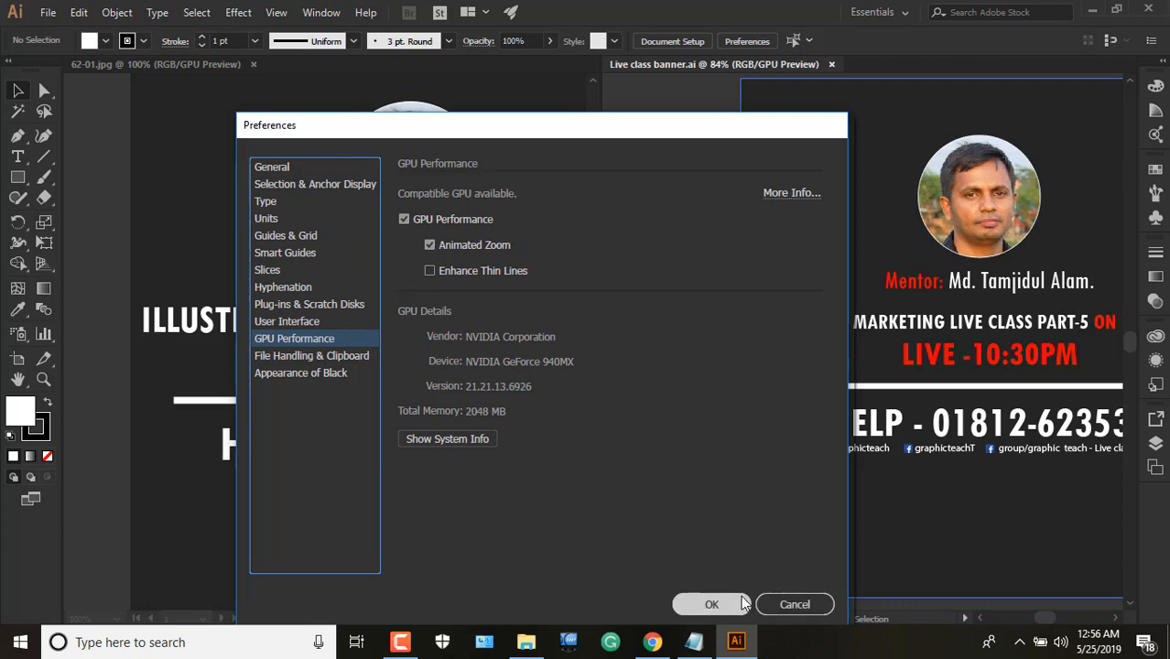
{"action": "left_click", "coordinate": [794, 604]}
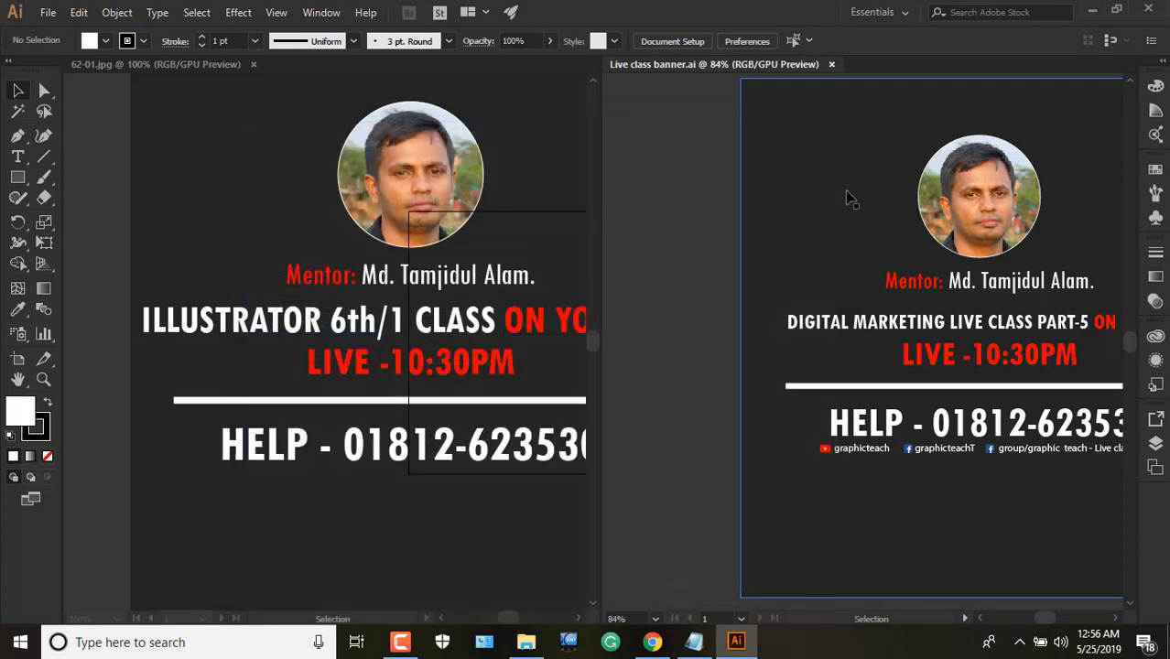
Step: Review the available workspaces, and the Adobe Stock and Adobe Help scopes of the search field, without changing either
{"action": "left_click", "coordinate": [904, 12]}
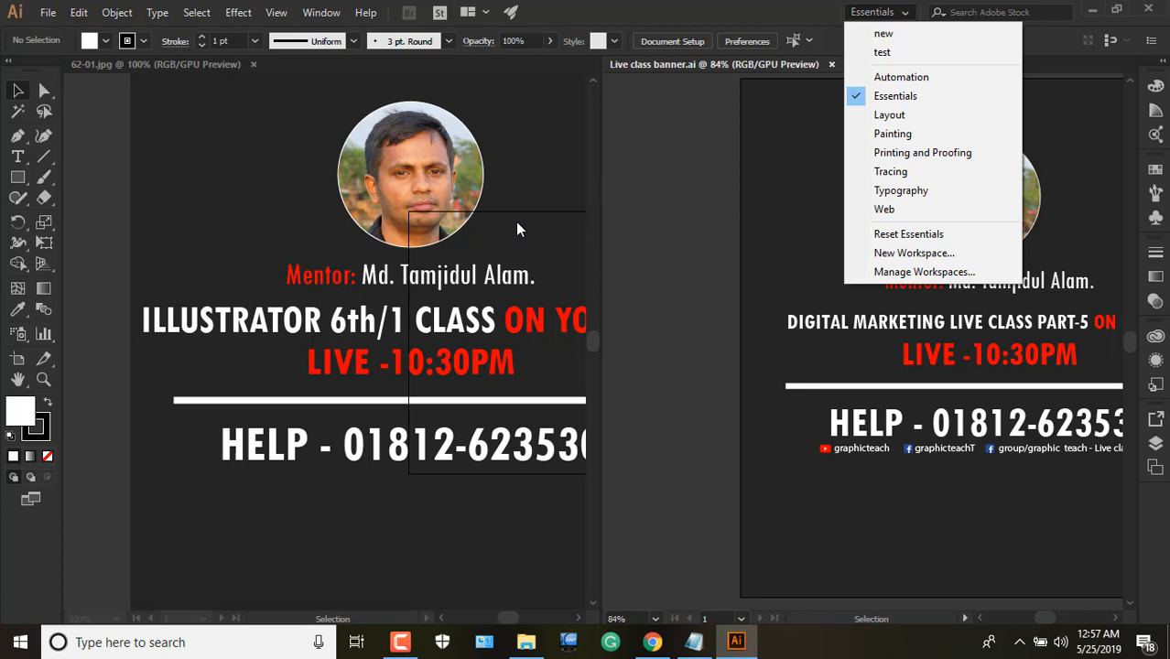
{"action": "key", "text": "Escape"}
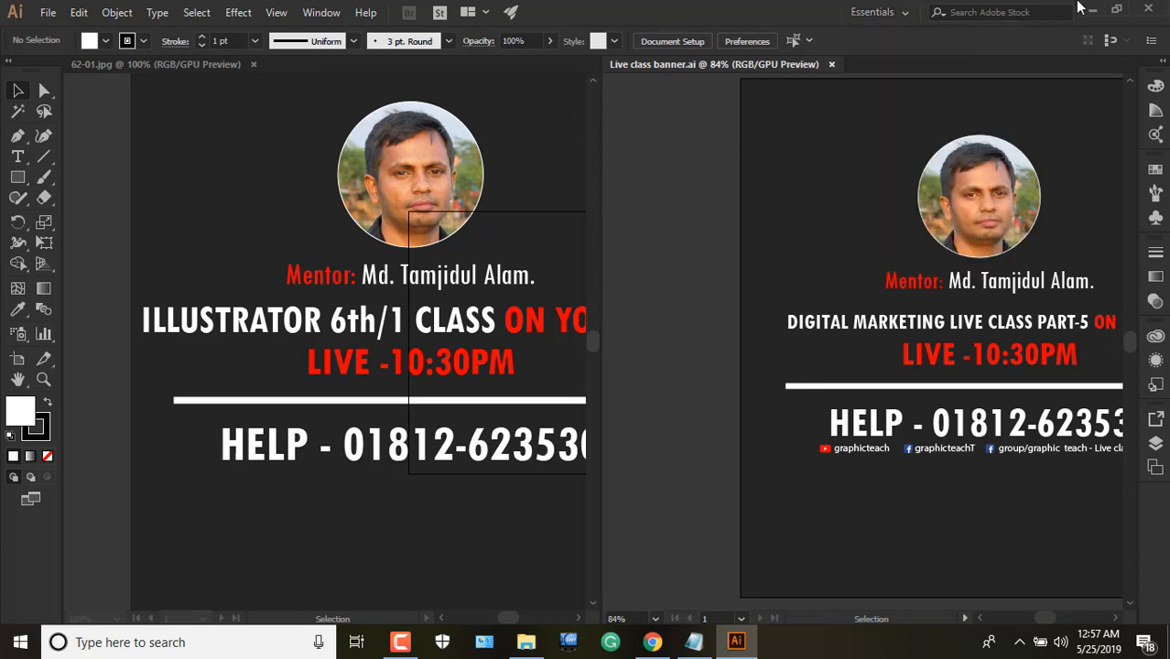
{"action": "left_click", "coordinate": [979, 17]}
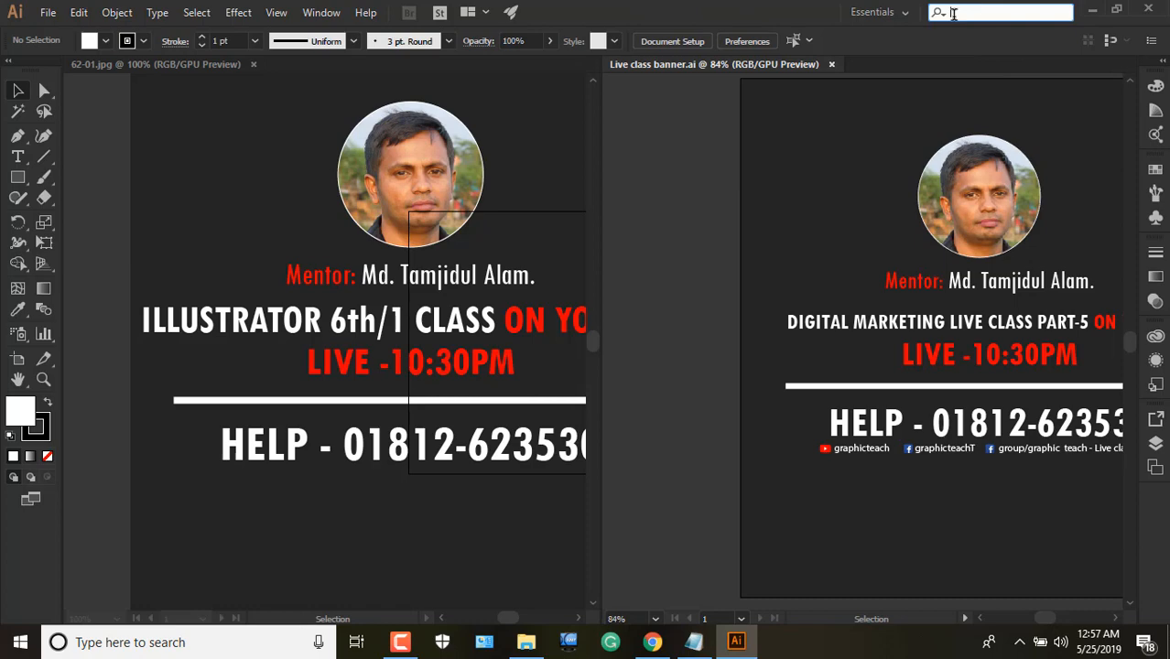
{"action": "left_click", "coordinate": [940, 19]}
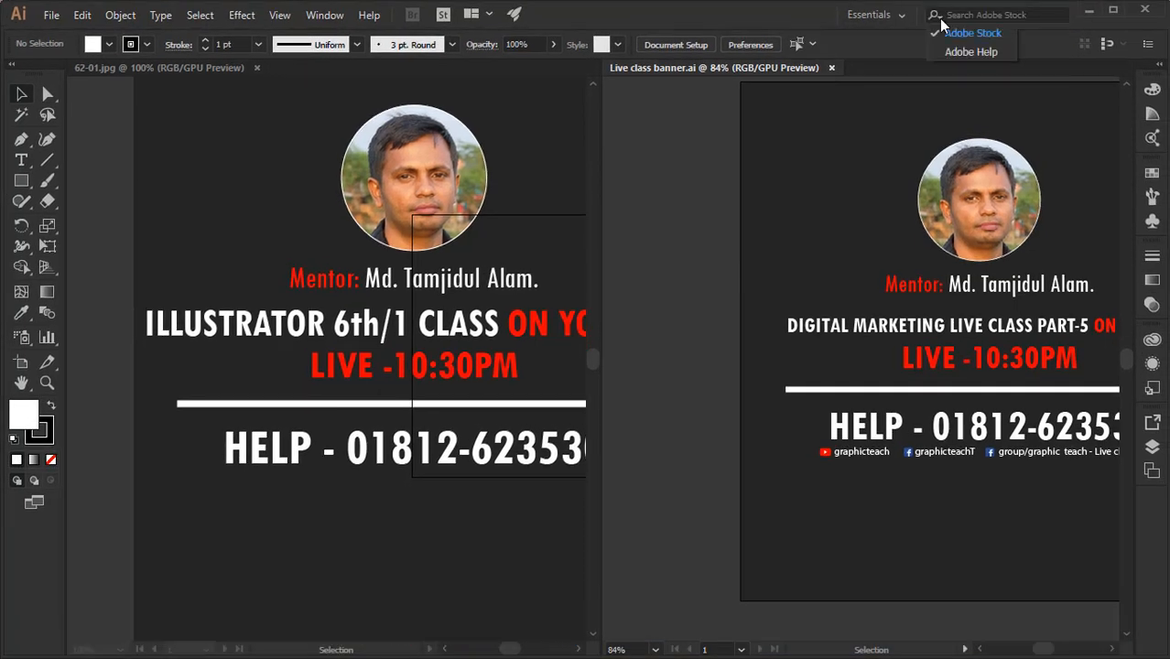
{"action": "left_click", "coordinate": [840, 5]}
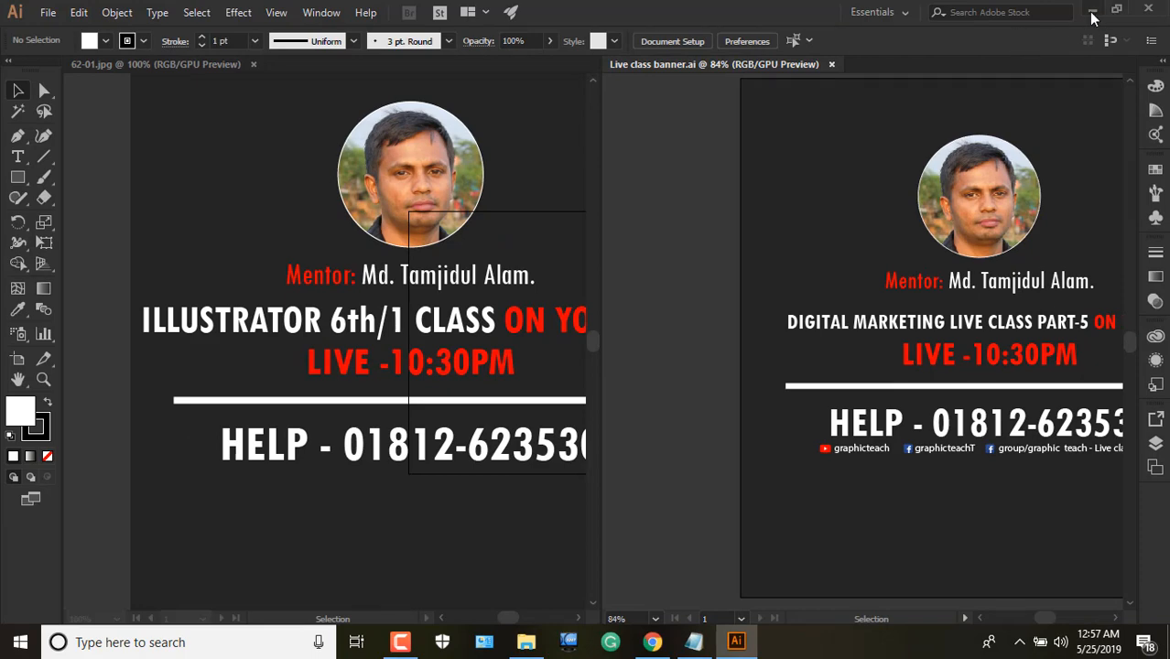
Step: Minimize and restore the Illustrator window, and switch to 62-01.jpg and back to Live class banner.ai
{"action": "left_click", "coordinate": [1092, 13]}
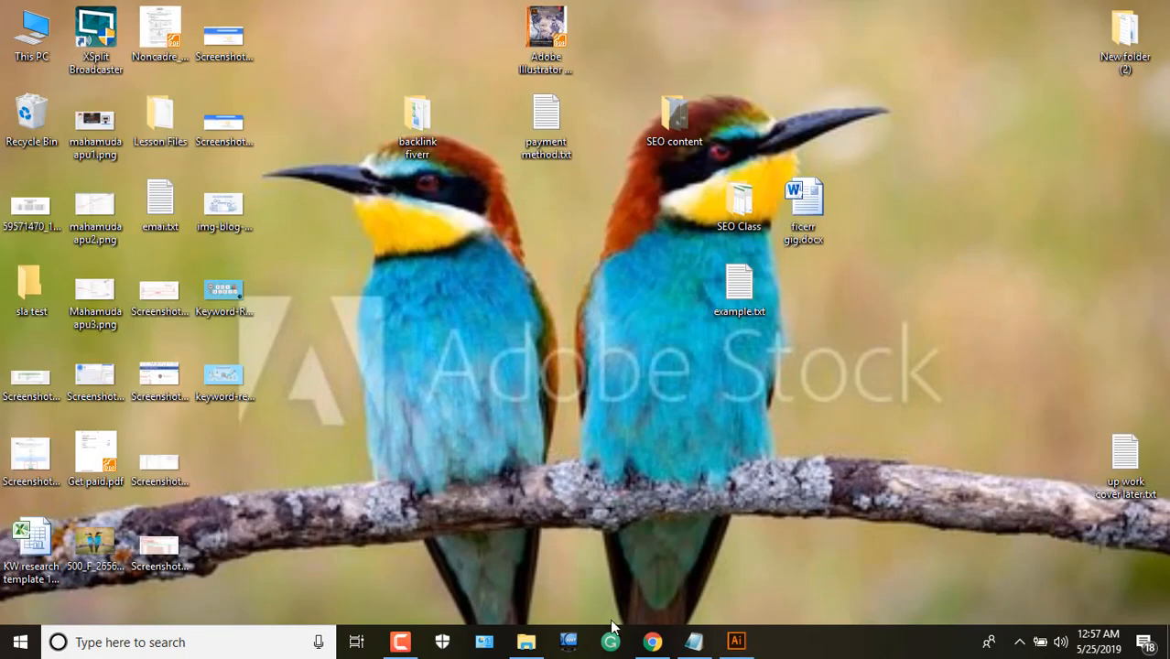
{"action": "left_click", "coordinate": [744, 645]}
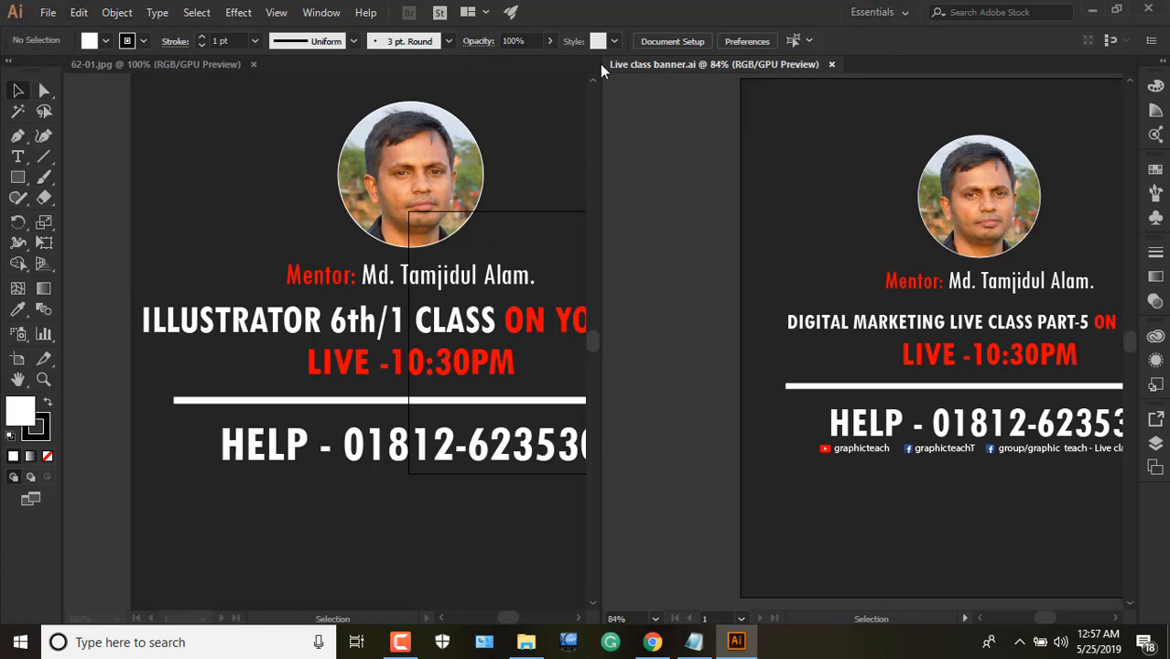
{"action": "left_click", "coordinate": [366, 187]}
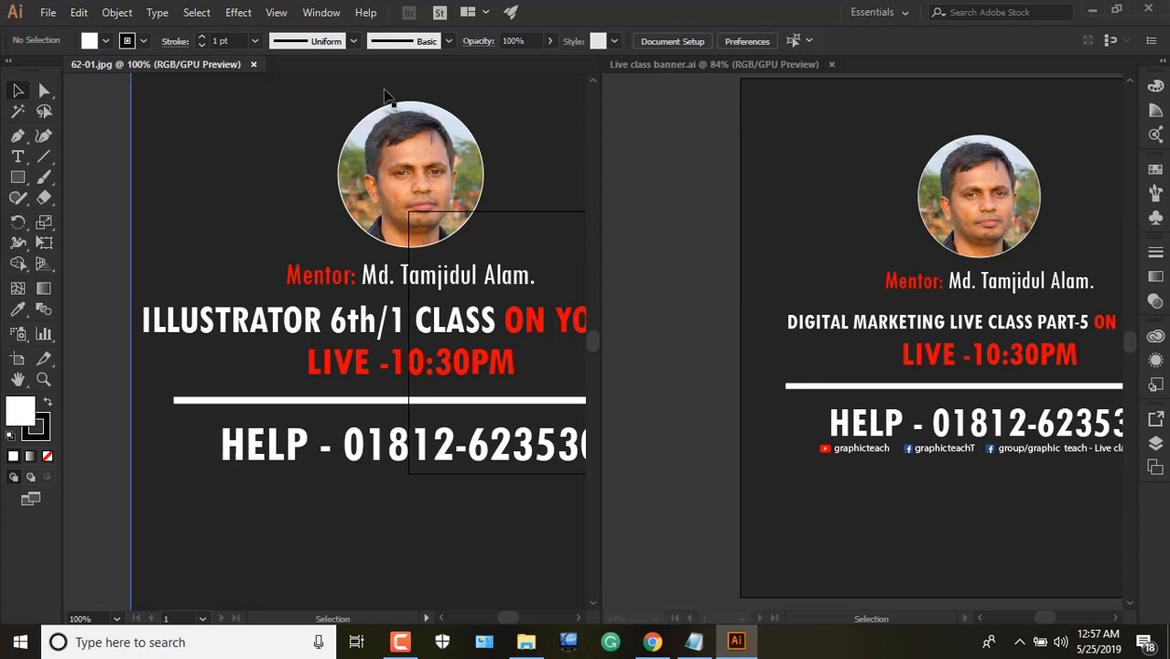
{"action": "left_click", "coordinate": [739, 69]}
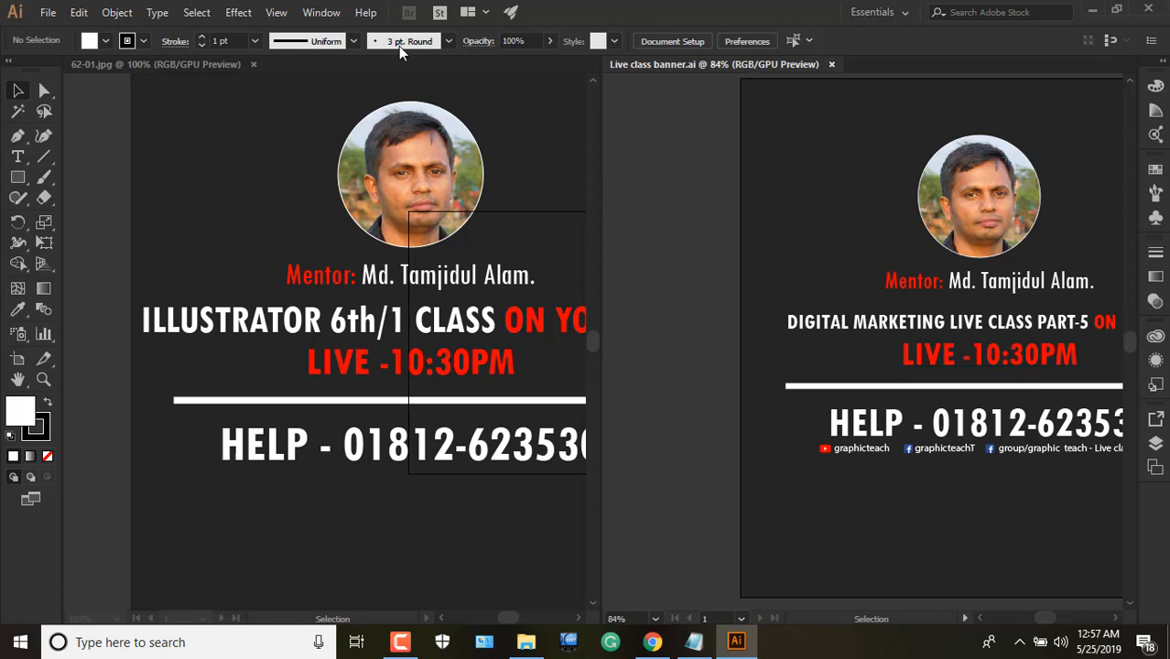
Step: Select the circular photo, the mentor text and the white divider line in turn in Live class banner.ai to compare their options
{"action": "left_click", "coordinate": [957, 234]}
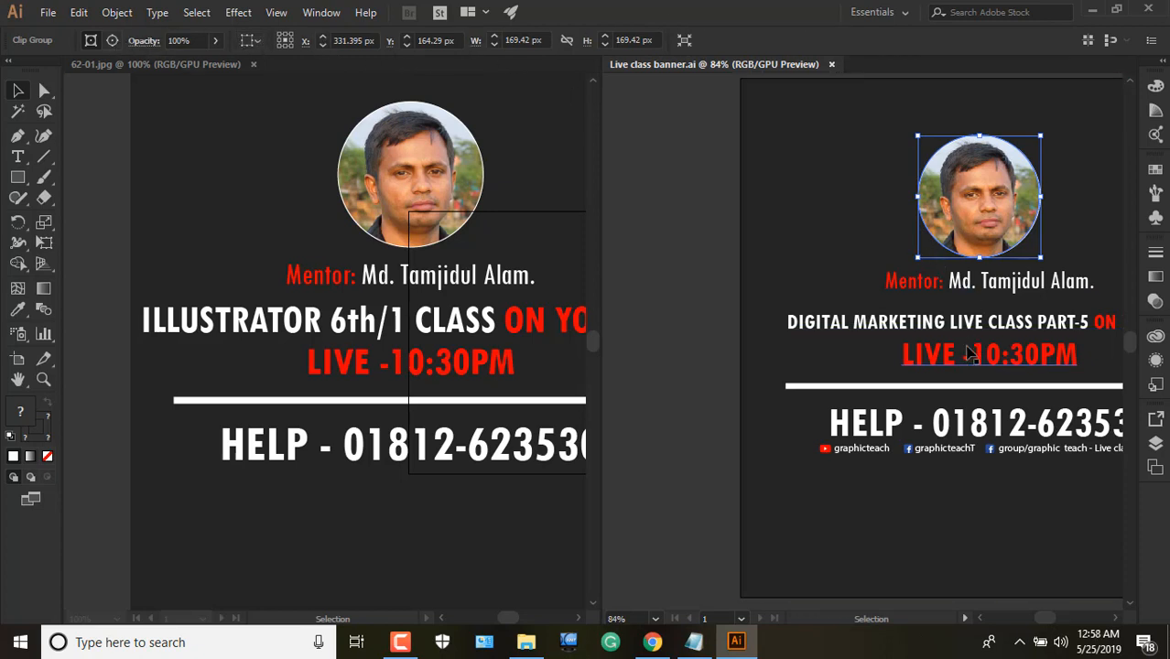
{"action": "left_click", "coordinate": [991, 286]}
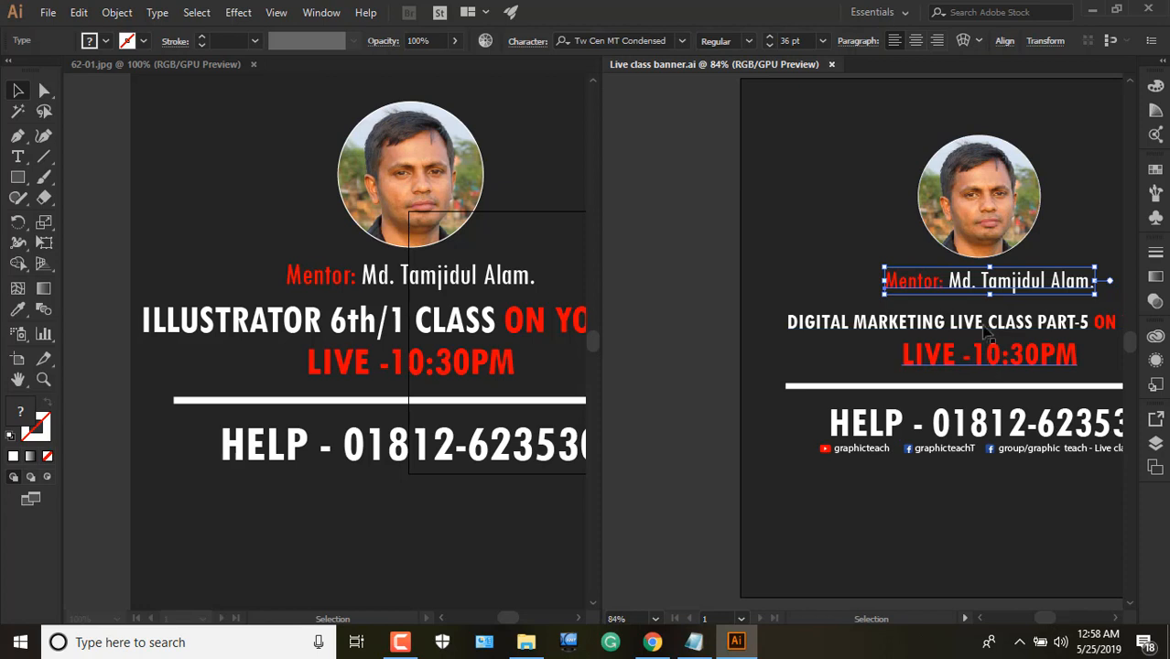
{"action": "left_click", "coordinate": [961, 387]}
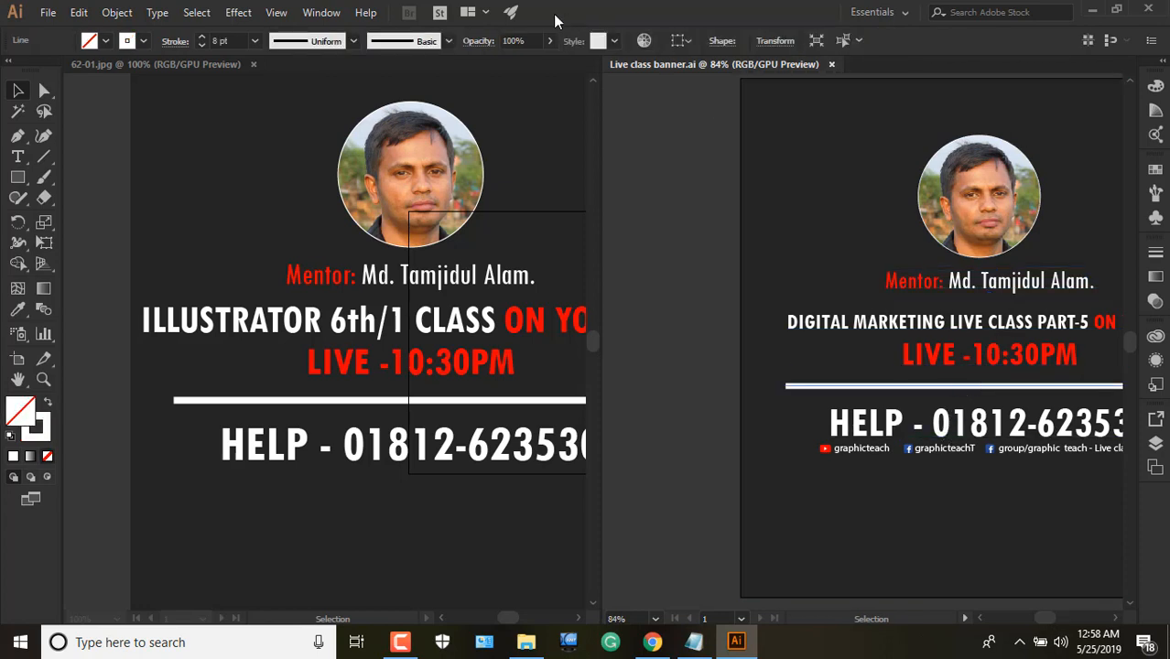
Step: Try the lens-shaped variable width profile on the white divider line, and set the profile back to Uniform
{"action": "left_click", "coordinate": [353, 41]}
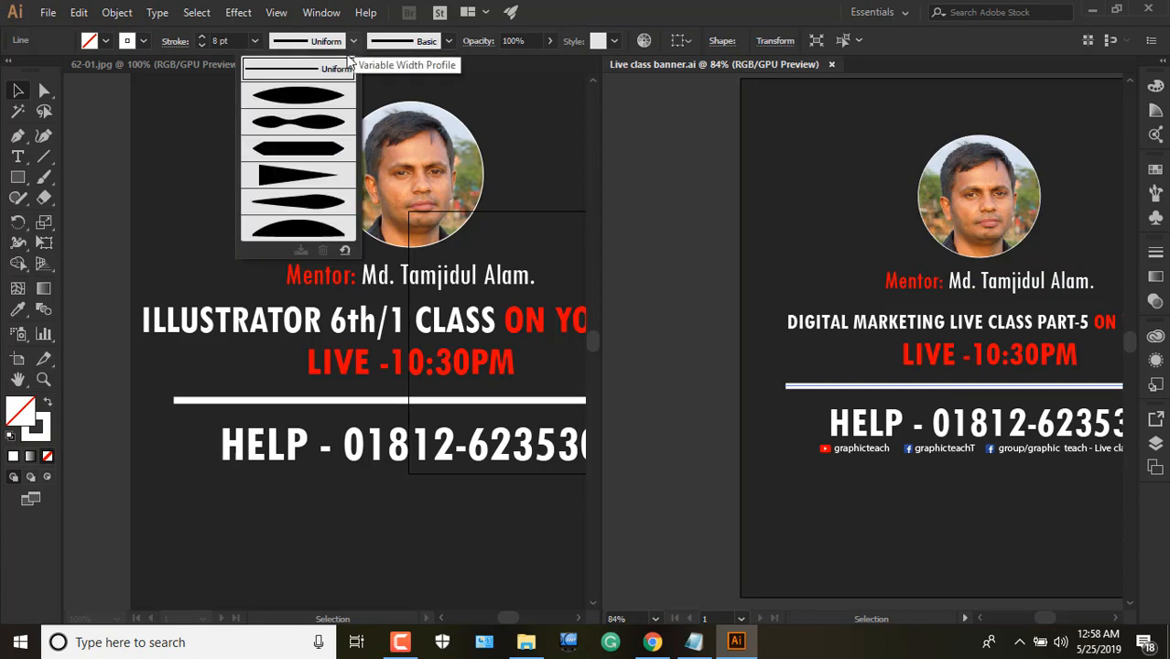
{"action": "left_click", "coordinate": [320, 102]}
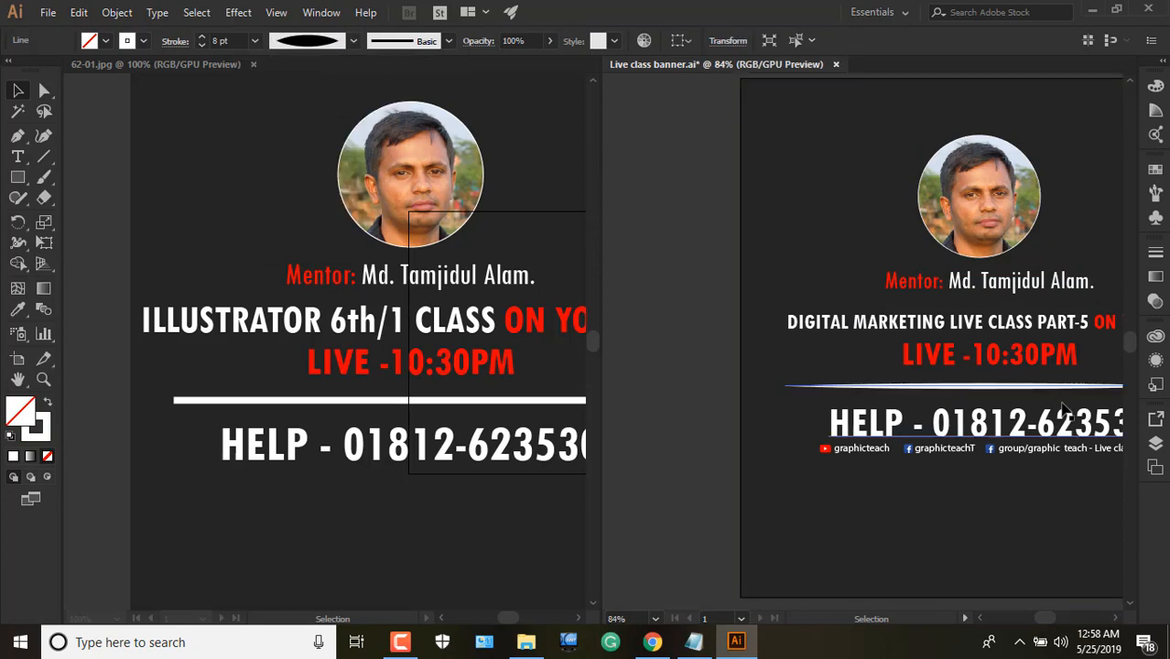
{"action": "left_click", "coordinate": [356, 41]}
{"action": "left_click", "coordinate": [311, 70]}
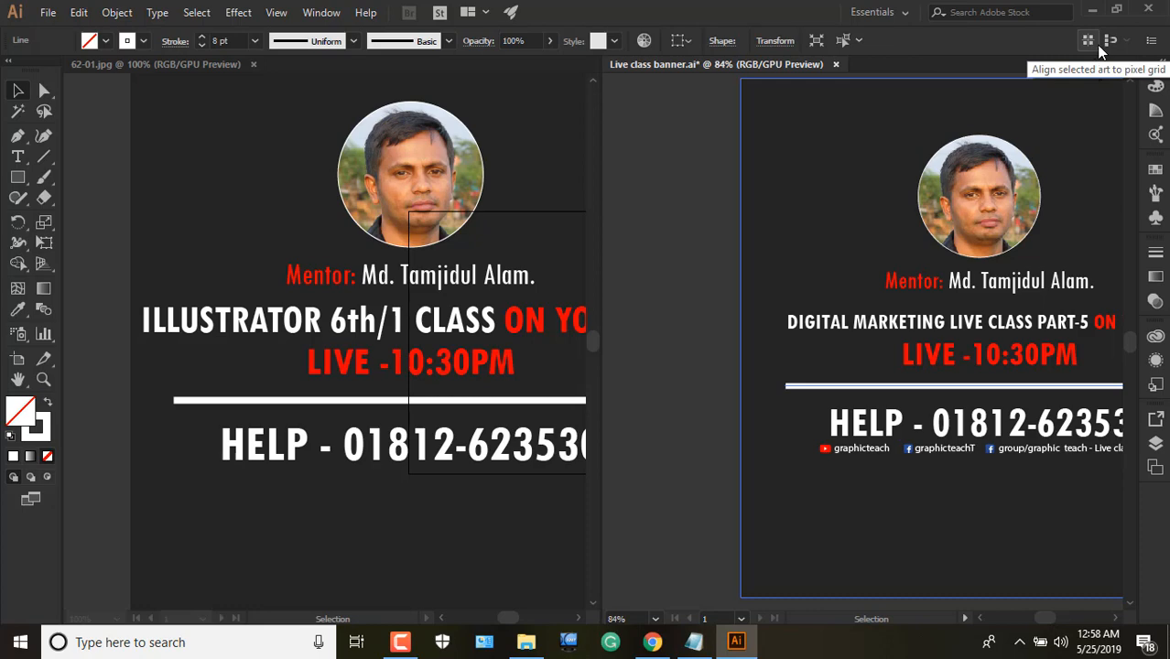
Step: Review the Control bar's options, dock the bar to the bottom, and return it to the top
{"action": "left_click", "coordinate": [1151, 40]}
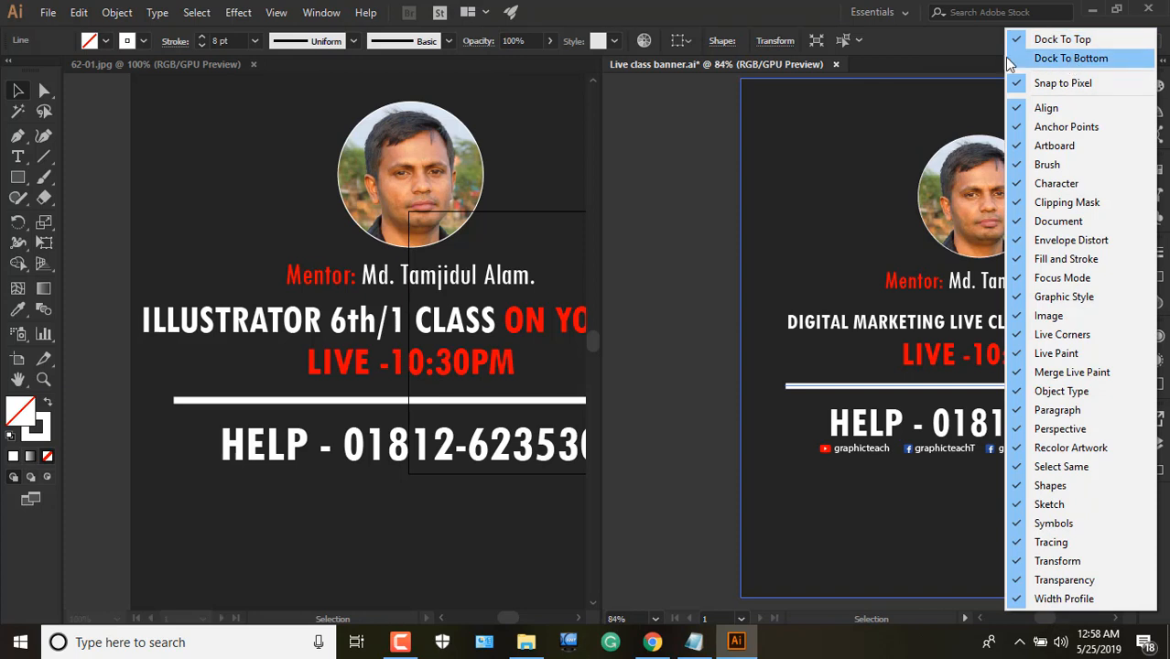
{"action": "left_click", "coordinate": [911, 46]}
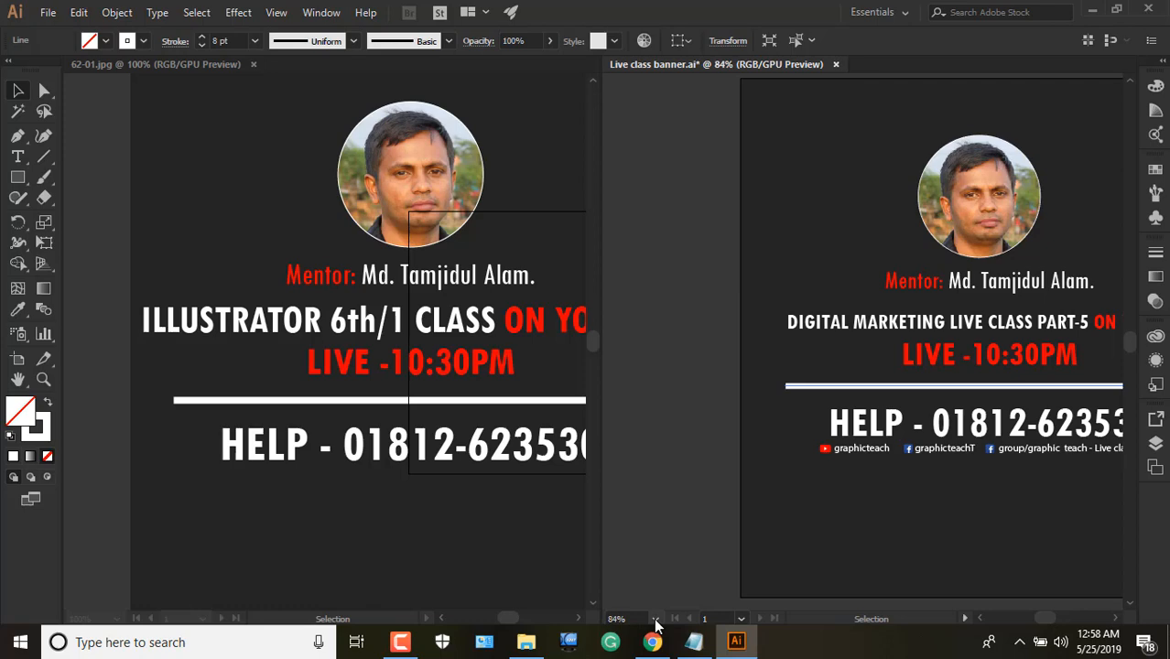
{"action": "left_click", "coordinate": [1151, 47]}
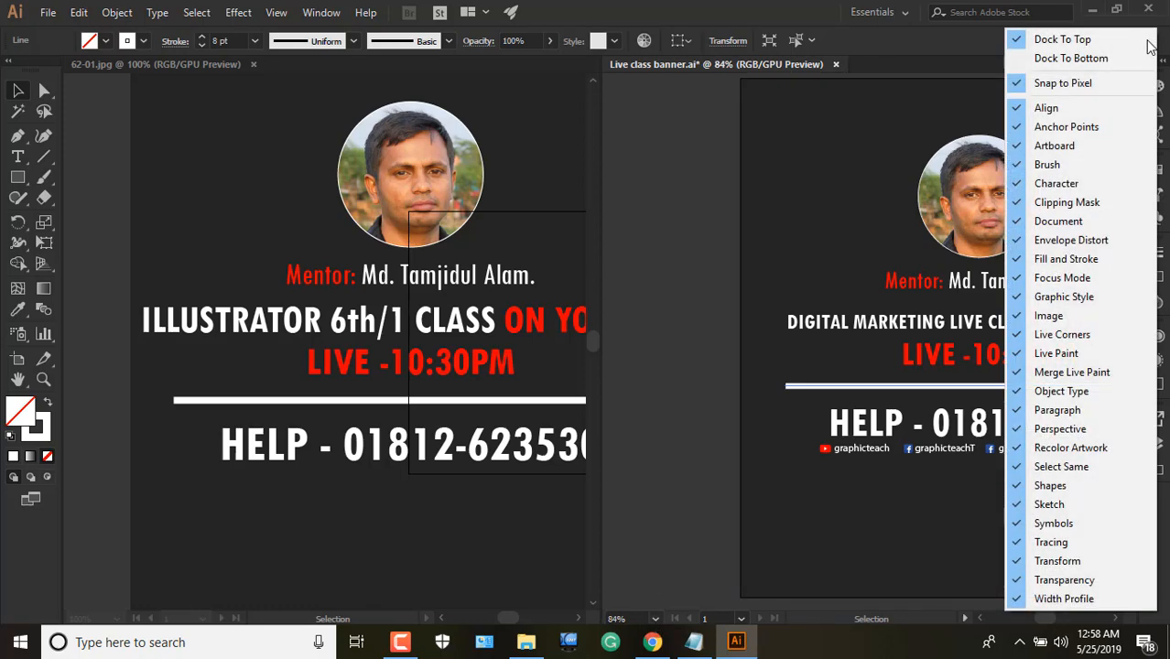
{"action": "left_click", "coordinate": [1062, 59]}
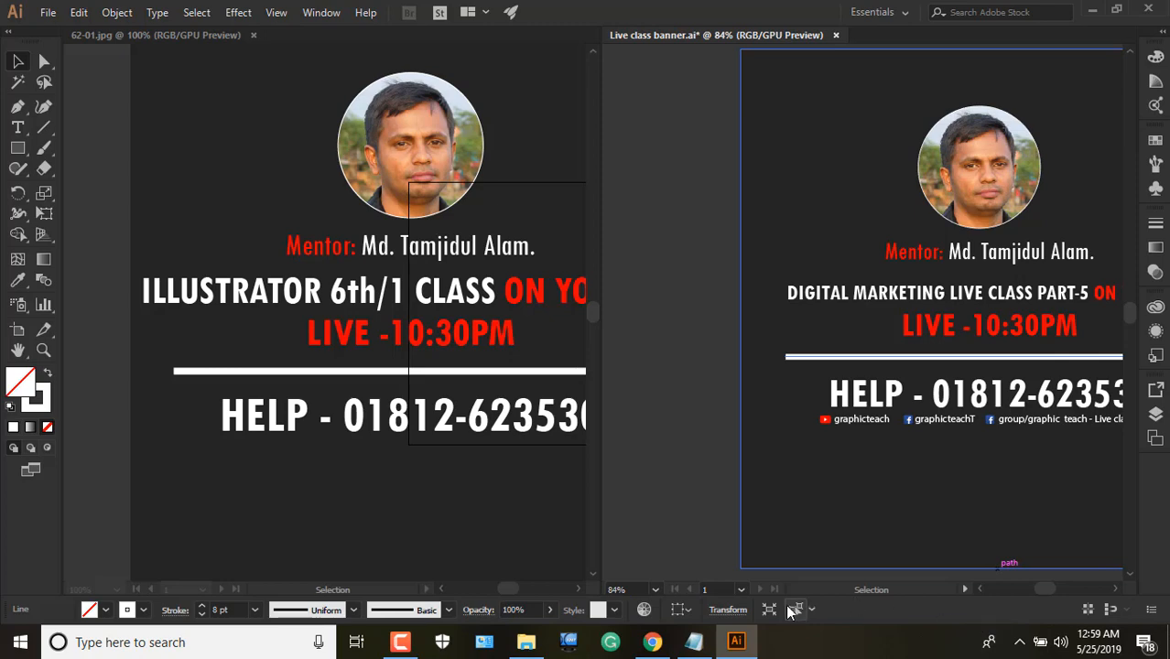
{"action": "left_click", "coordinate": [1150, 614]}
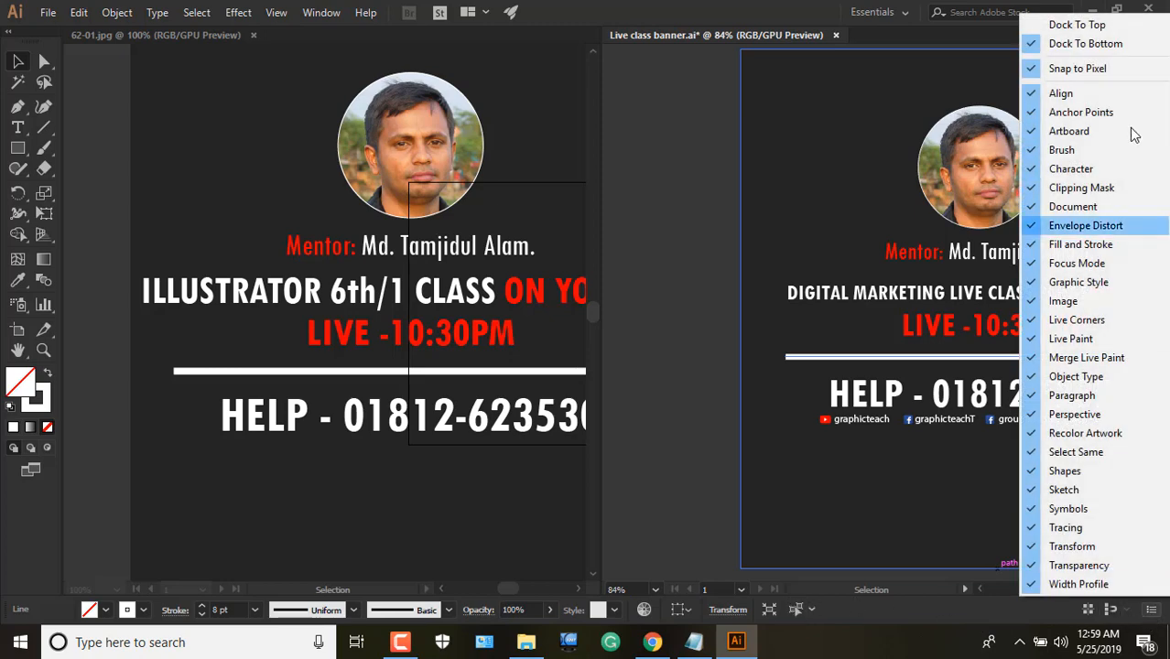
{"action": "left_click", "coordinate": [1078, 26]}
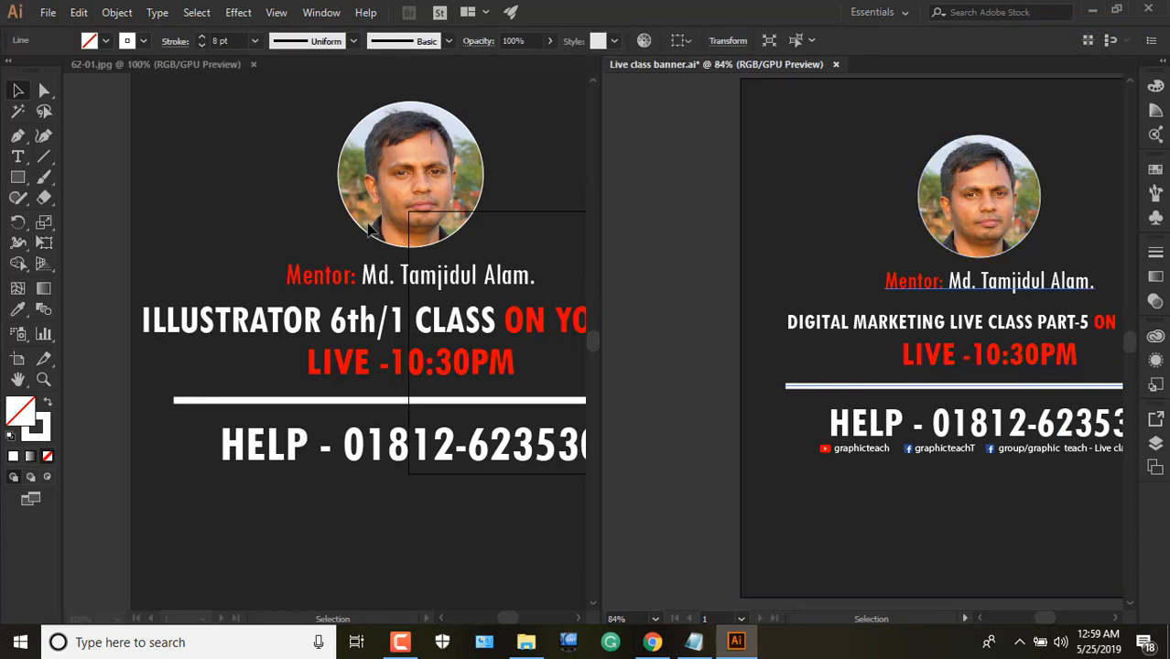
Step: Toggle the Tools panel between its collapsed and expanded layouts, ending in the two-column layout
{"action": "left_click", "coordinate": [10, 62]}
{"action": "left_click", "coordinate": [11, 63]}
{"action": "left_click", "coordinate": [12, 63]}
{"action": "left_click", "coordinate": [12, 64]}
{"action": "left_click", "coordinate": [646, 412]}
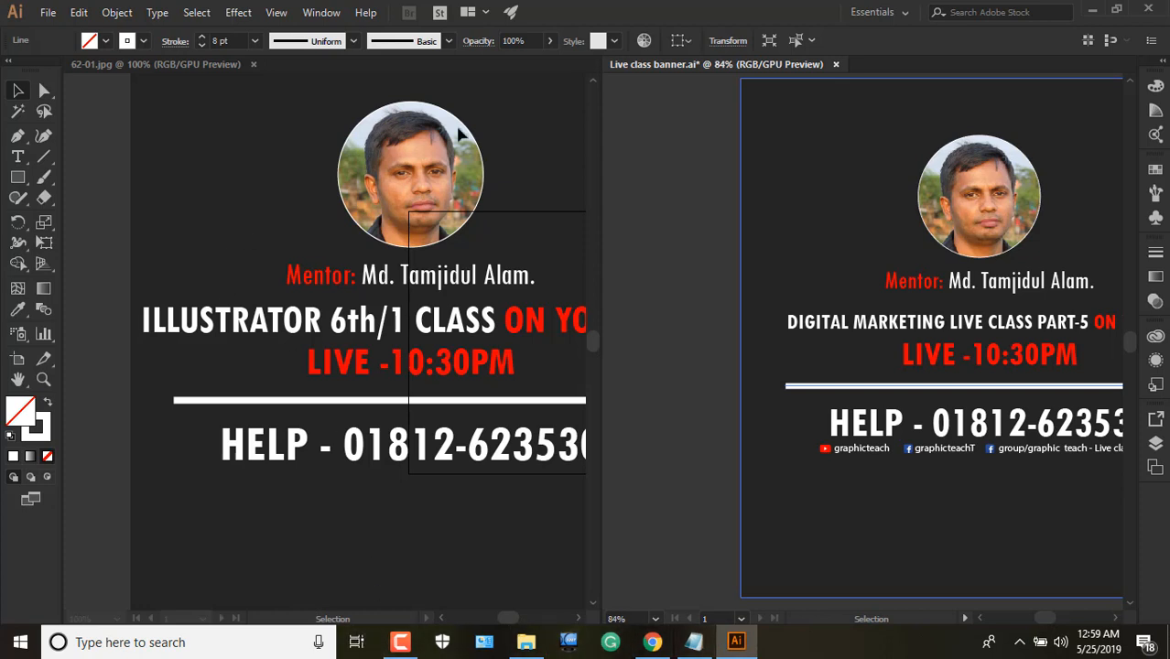
Step: Consolidate both side-by-side documents into a single tabbed window with Live class banner.ai in front
{"action": "left_click", "coordinate": [472, 12]}
{"action": "left_click", "coordinate": [480, 37]}
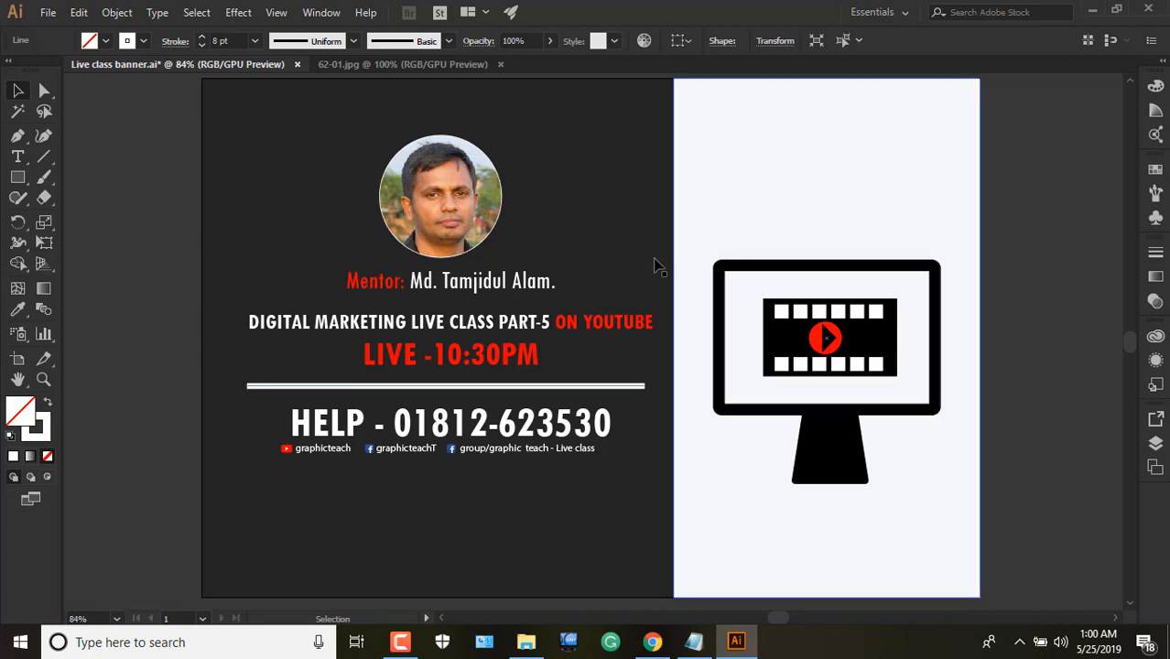
{"action": "left_click", "coordinate": [521, 209]}
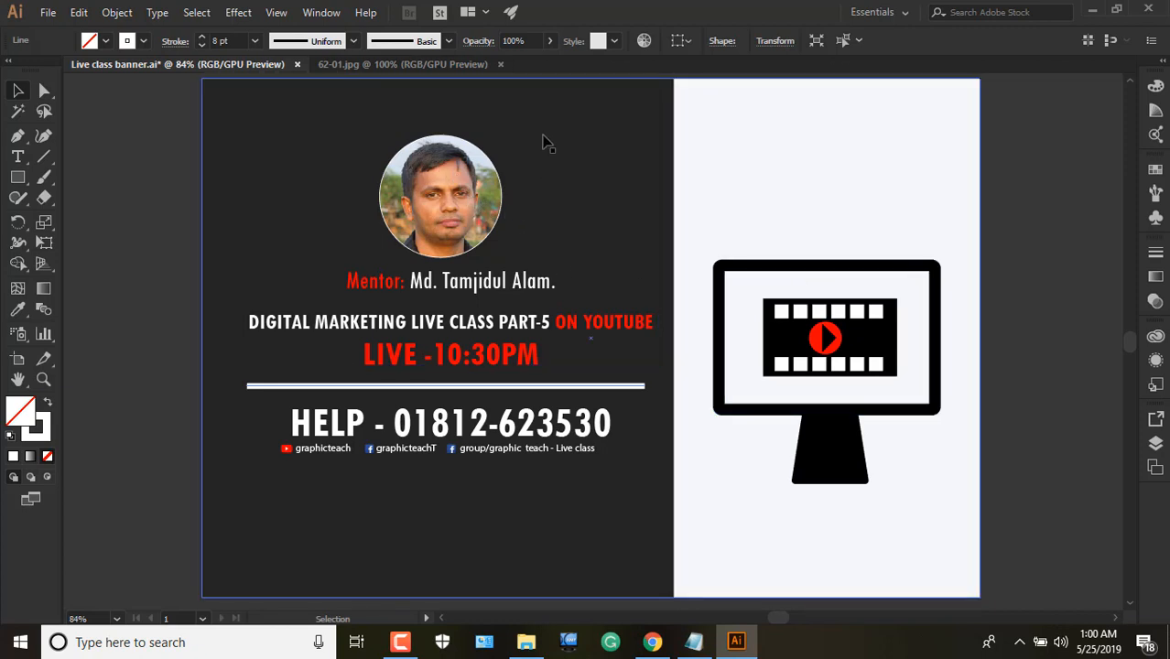
{"action": "key", "text": "ctrl+2"}
{"action": "mouse_move", "coordinate": [412, 656]}
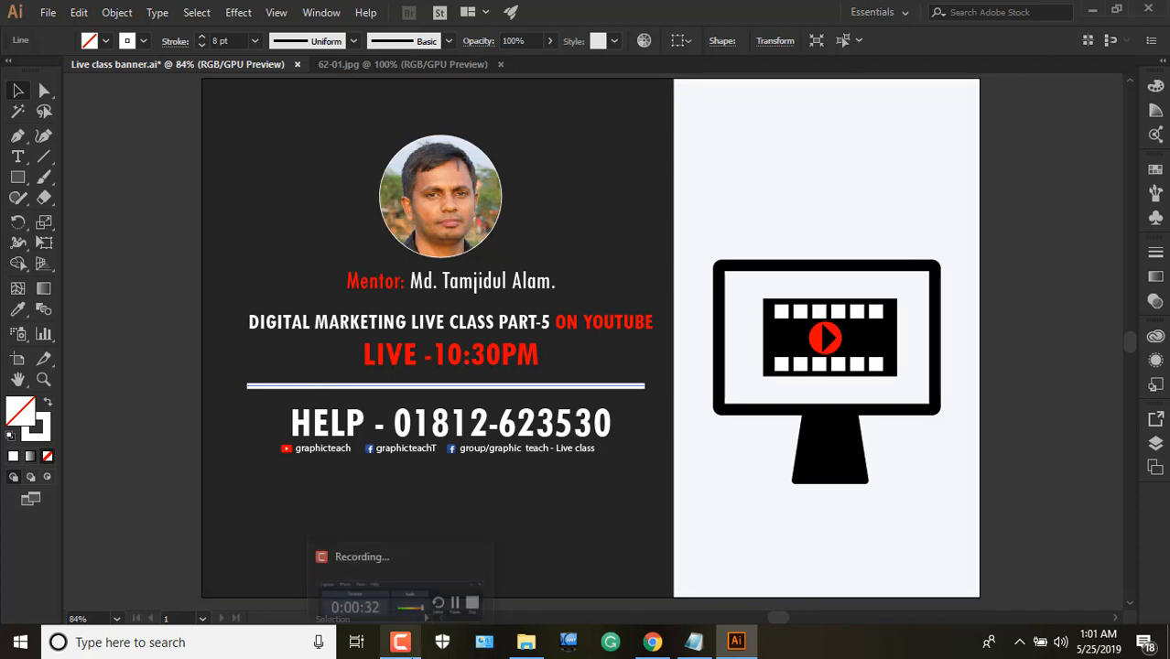
{"action": "left_click", "coordinate": [384, 638]}
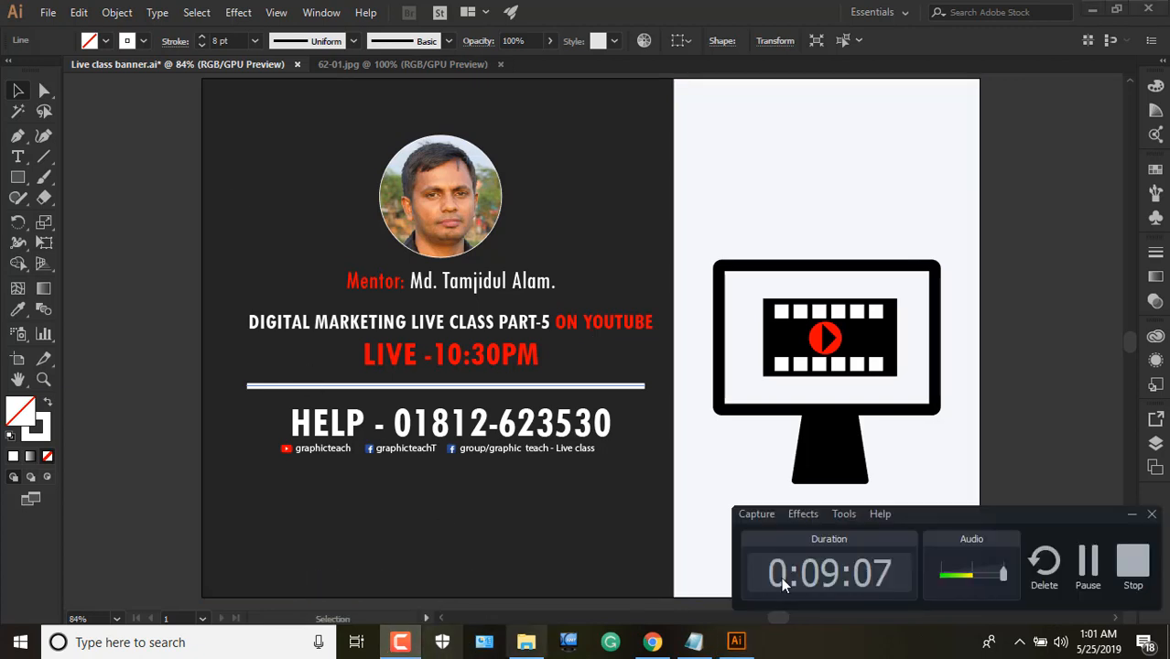